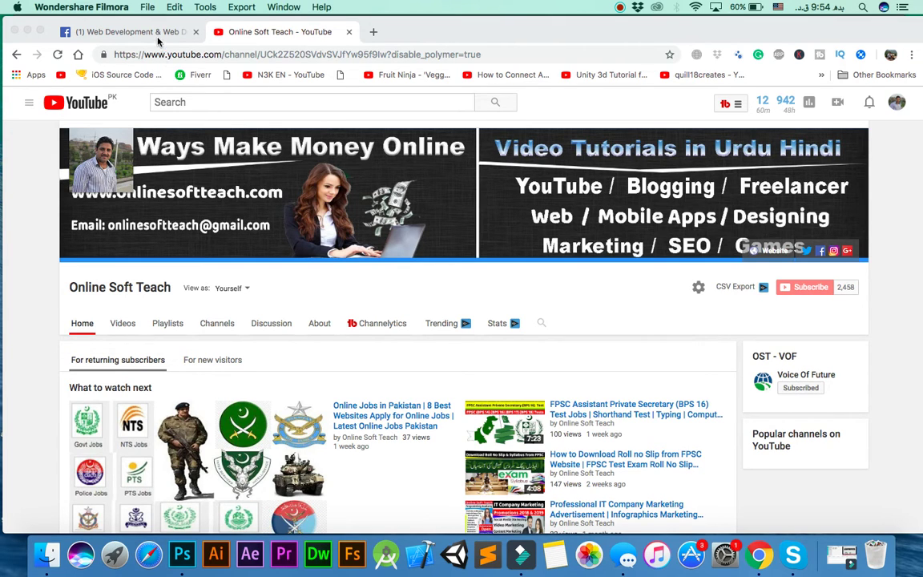
Look through the Web Development & Web Designing Facebook group page down to the academy's course advert
left_click(129, 32)
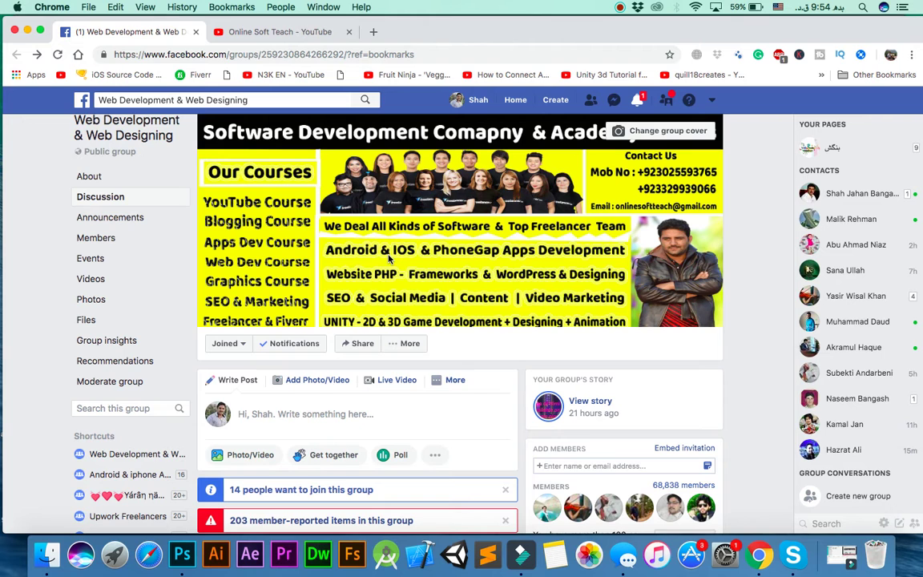
scroll(389, 258, "down", 5)
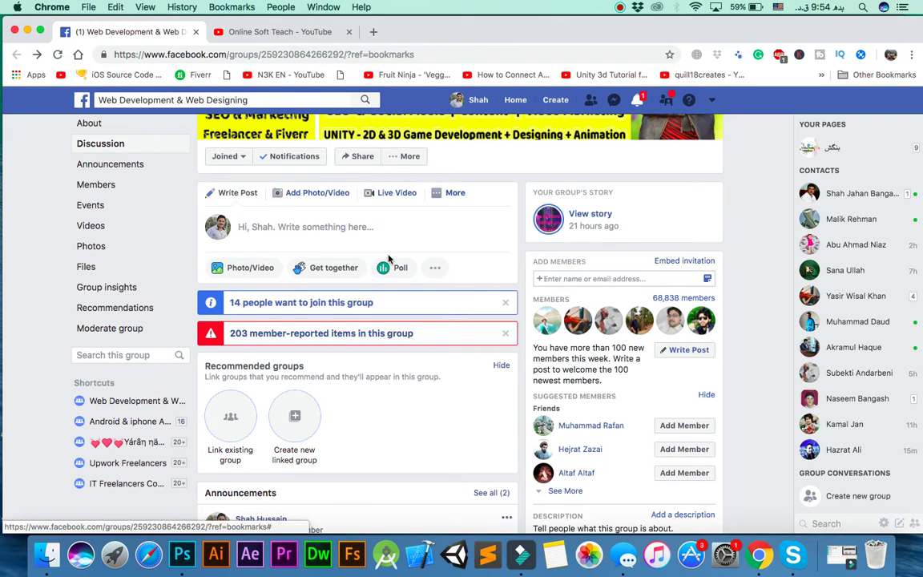
scroll(388, 258, "down", 10)
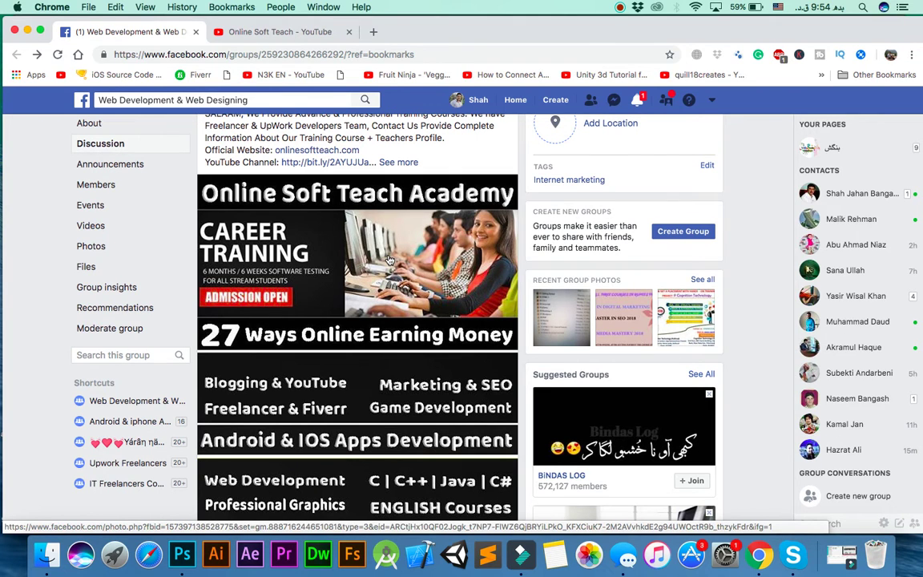
scroll(389, 258, "down", 2)
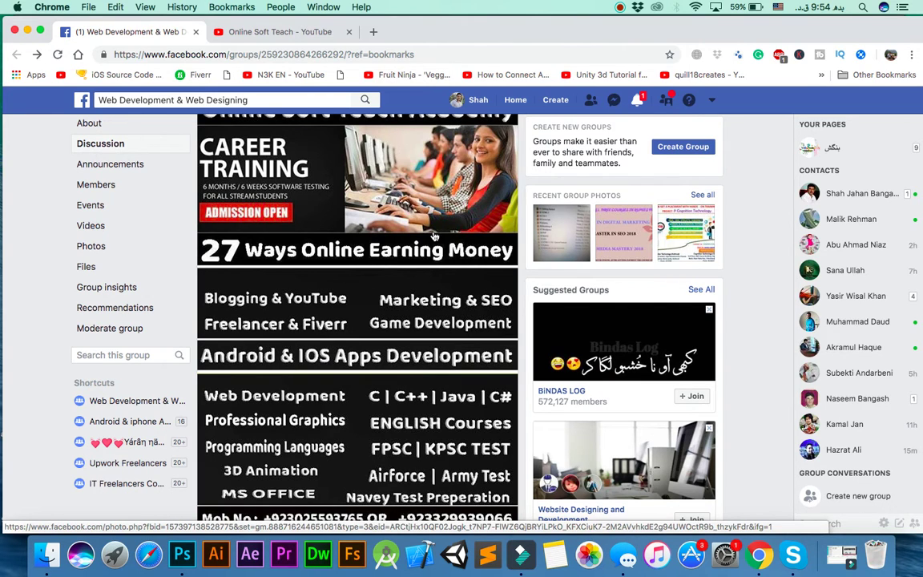
Switch to Photoshop and examine the sample banner designs in the two open documents
left_click(183, 554)
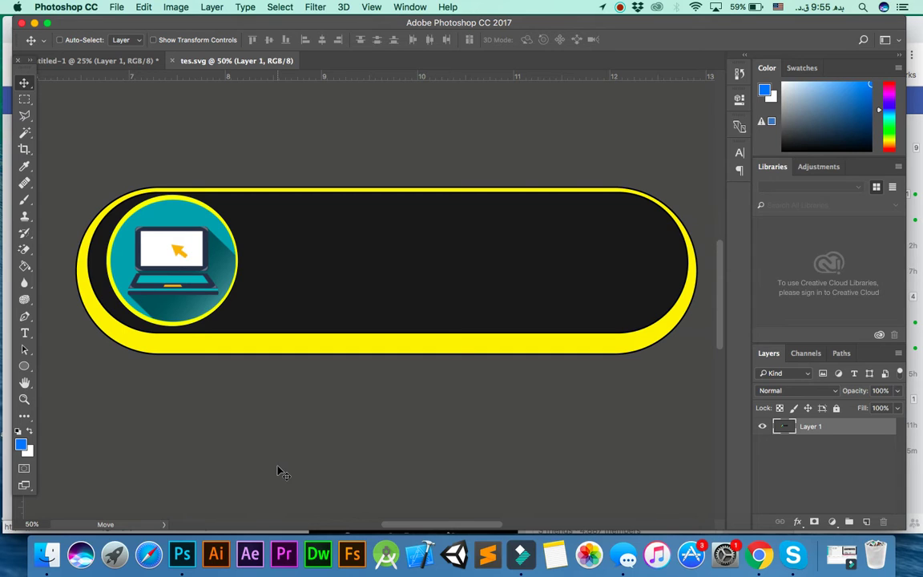
left_click(137, 61)
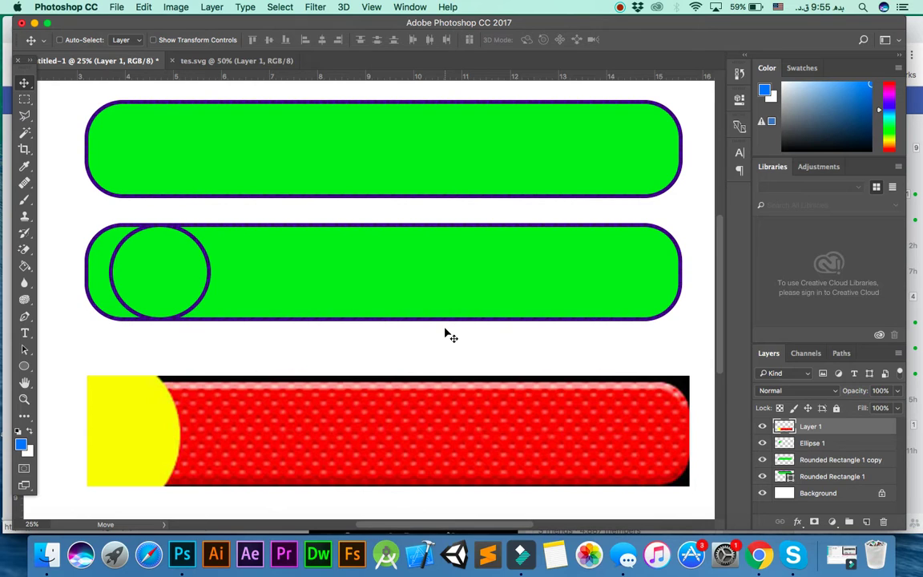
left_click(271, 61)
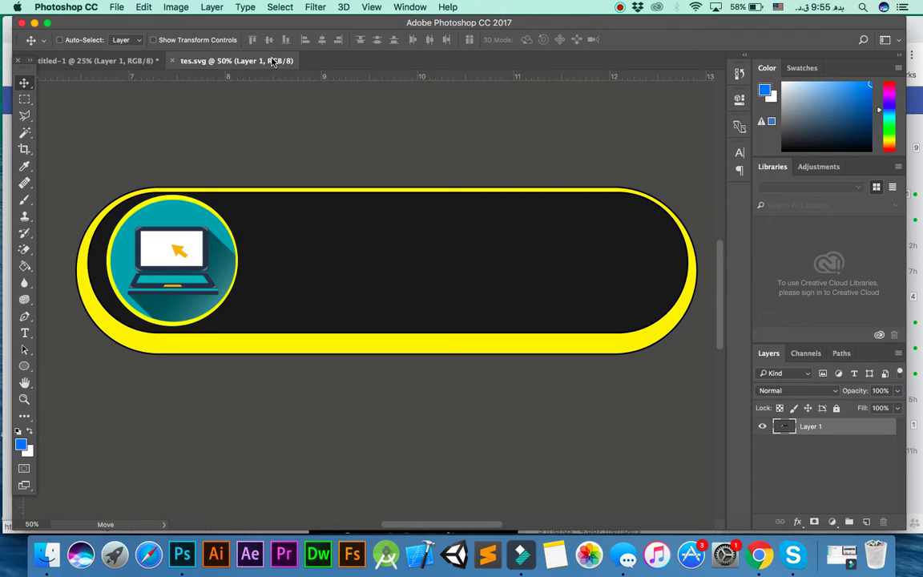
Create a new 17.778 x 10 inch document at 300 ppi with a white background
left_click(113, 8)
key("super+n")
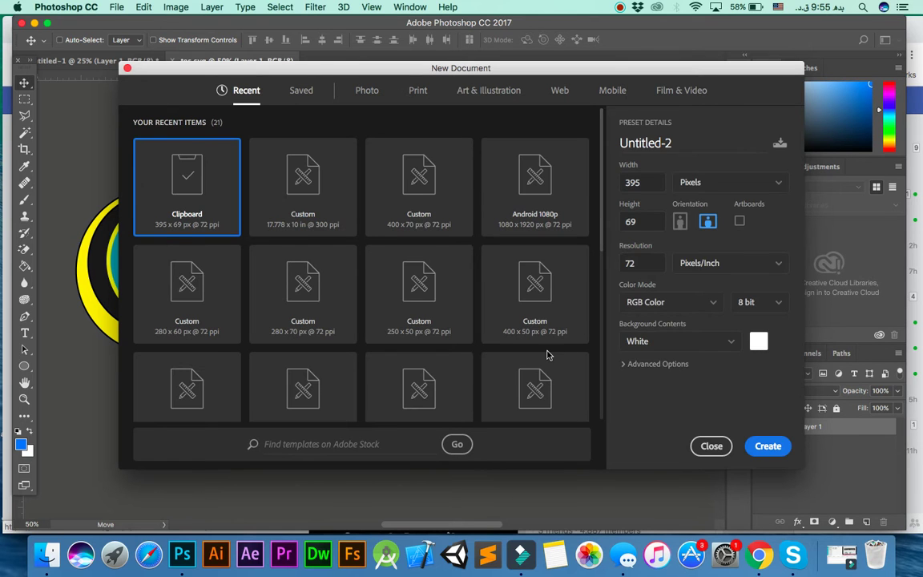
left_click(305, 181)
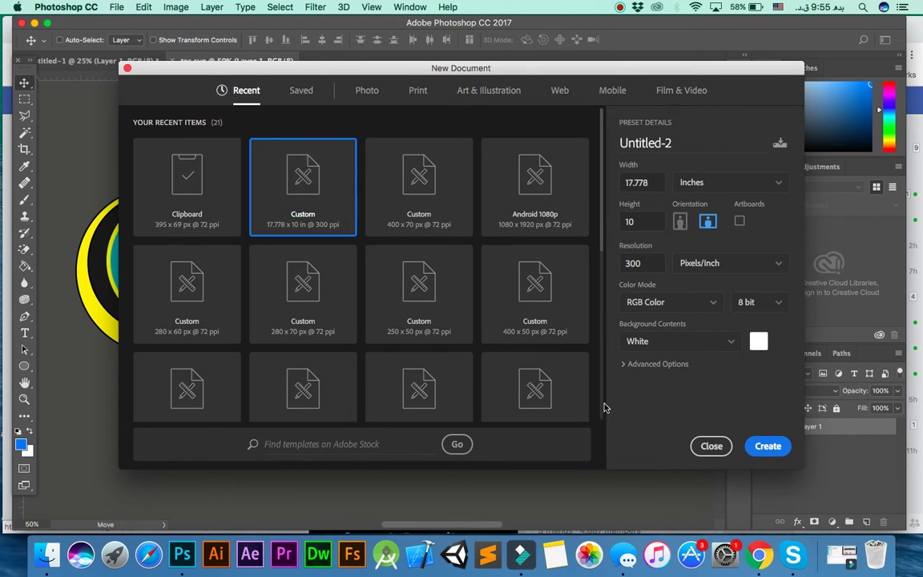
left_click(768, 446)
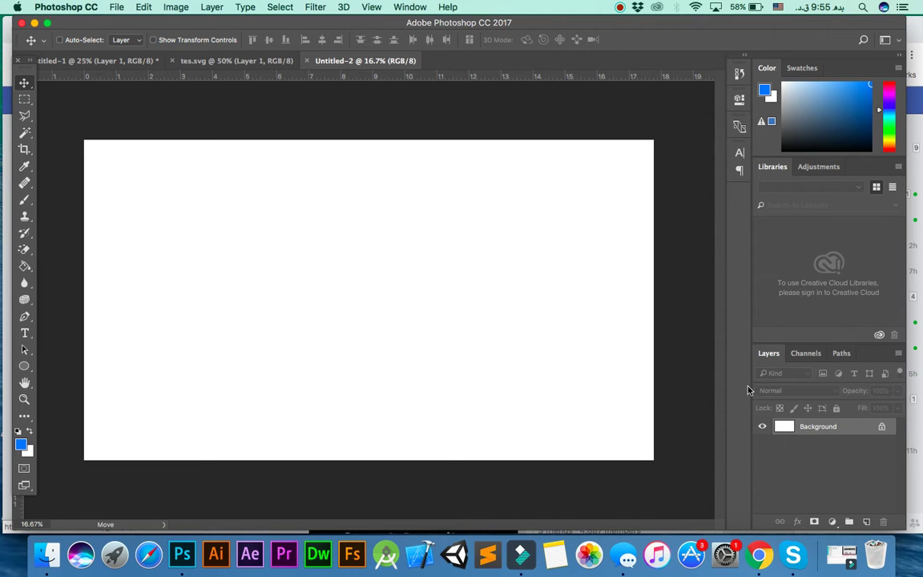
Draw a red-filled rounded rectangle about 3496 x 576 px across the middle of the canvas
left_click(24, 367)
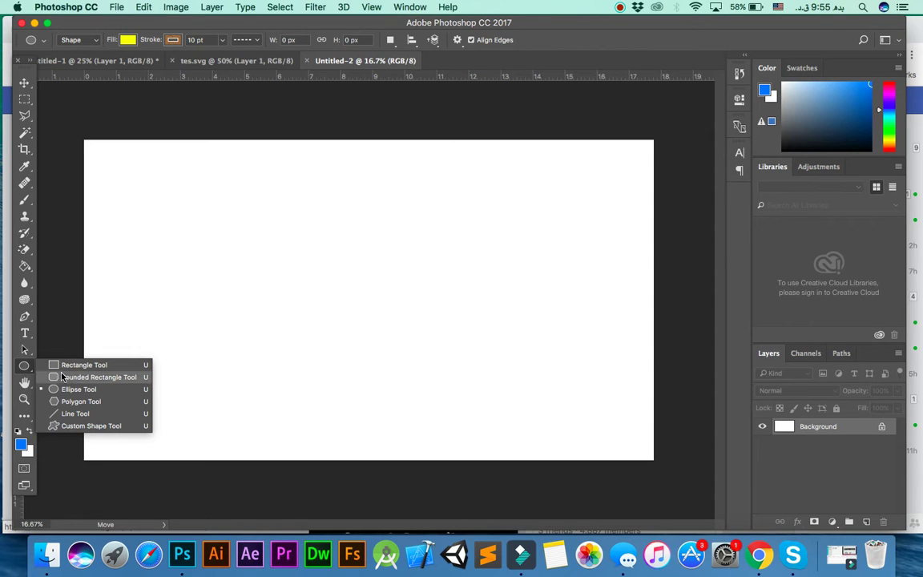
left_click(88, 377)
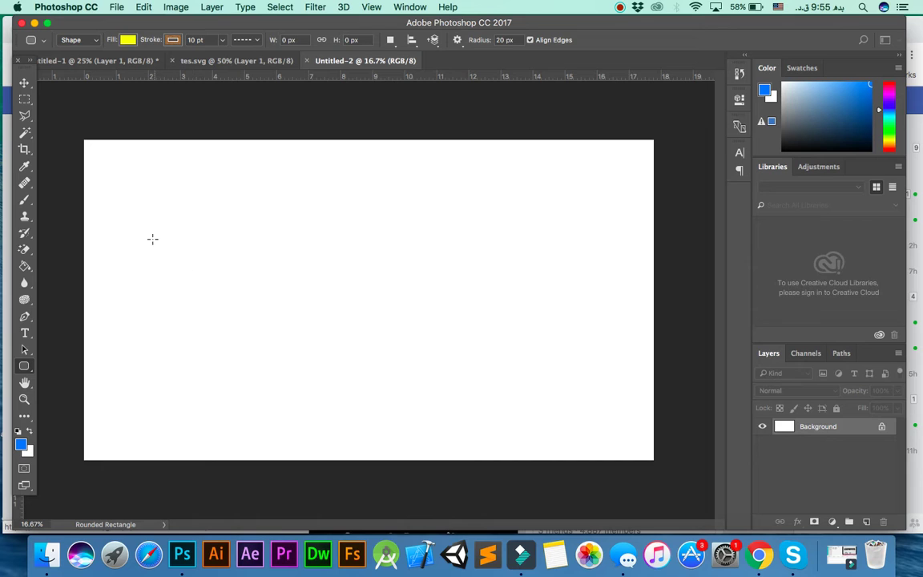
left_click(128, 40)
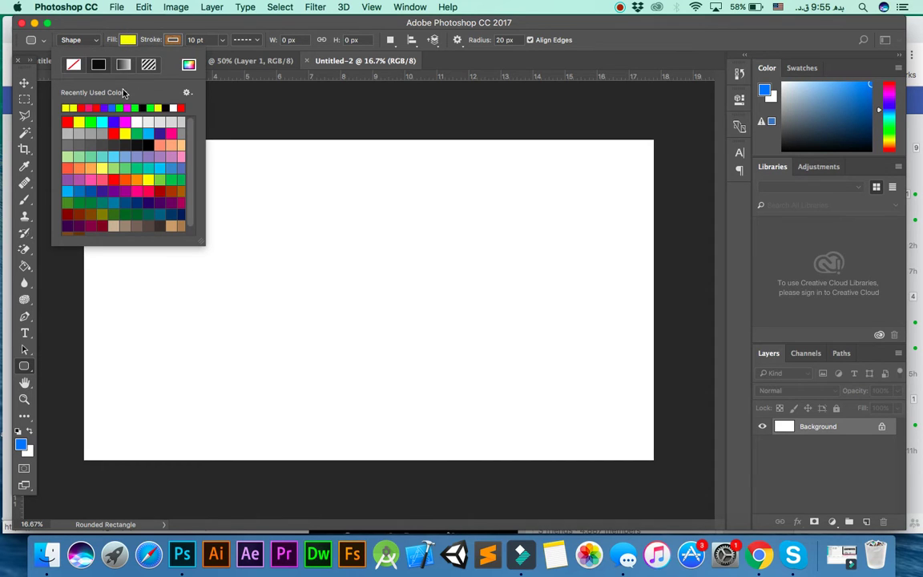
left_click(118, 107)
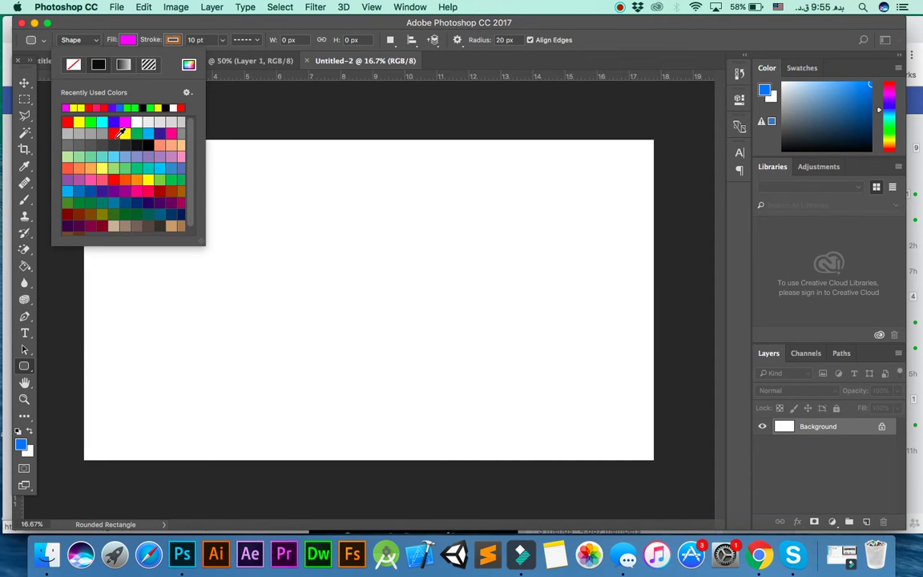
left_click(115, 134)
left_click(122, 151)
left_click(159, 183)
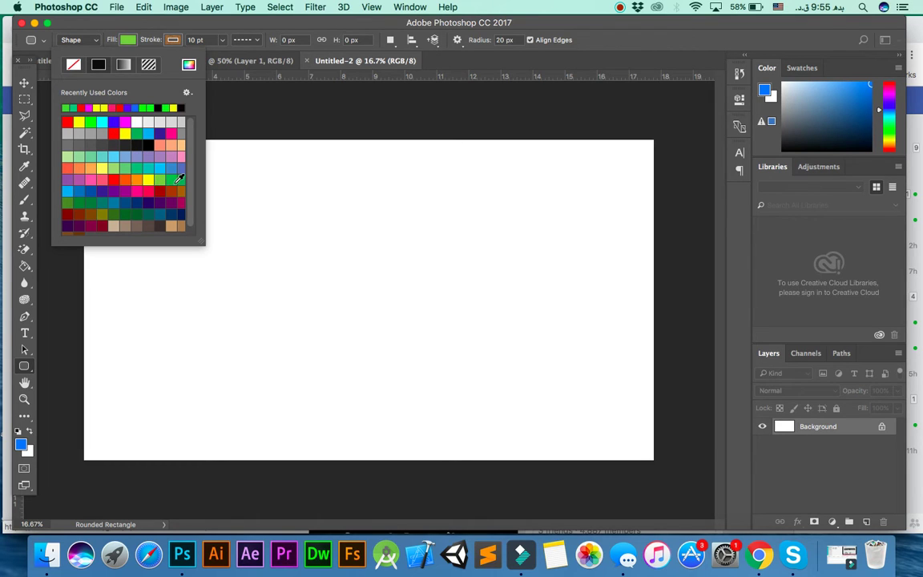
left_click(171, 182)
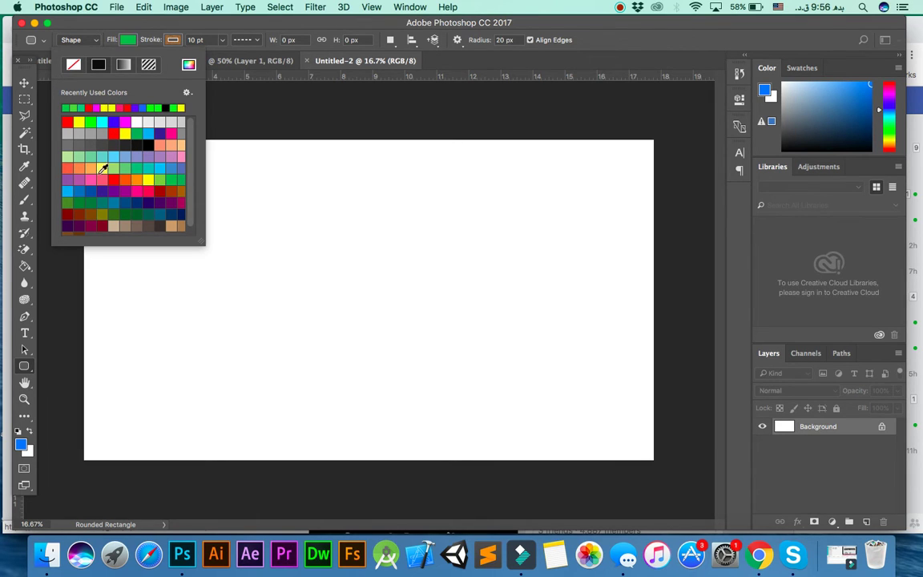
left_click(125, 133)
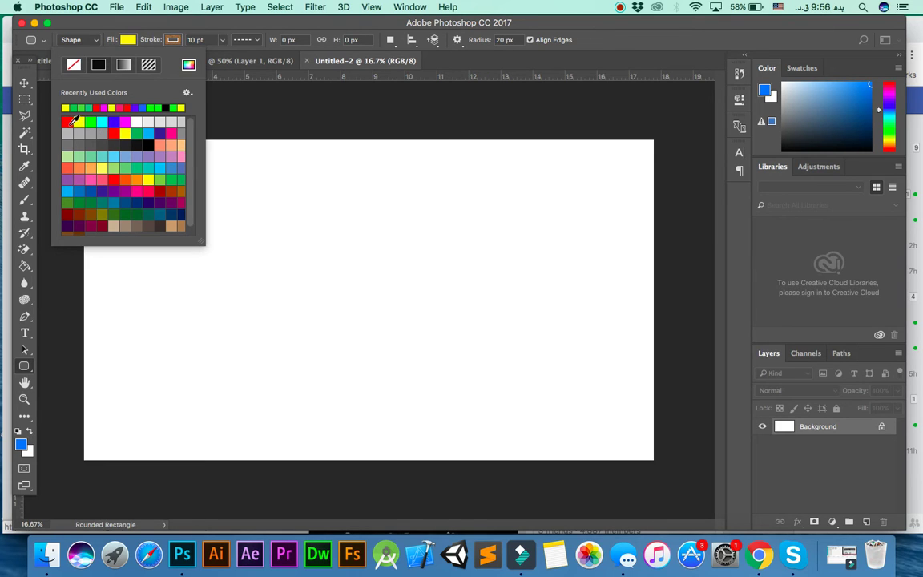
left_click(67, 122)
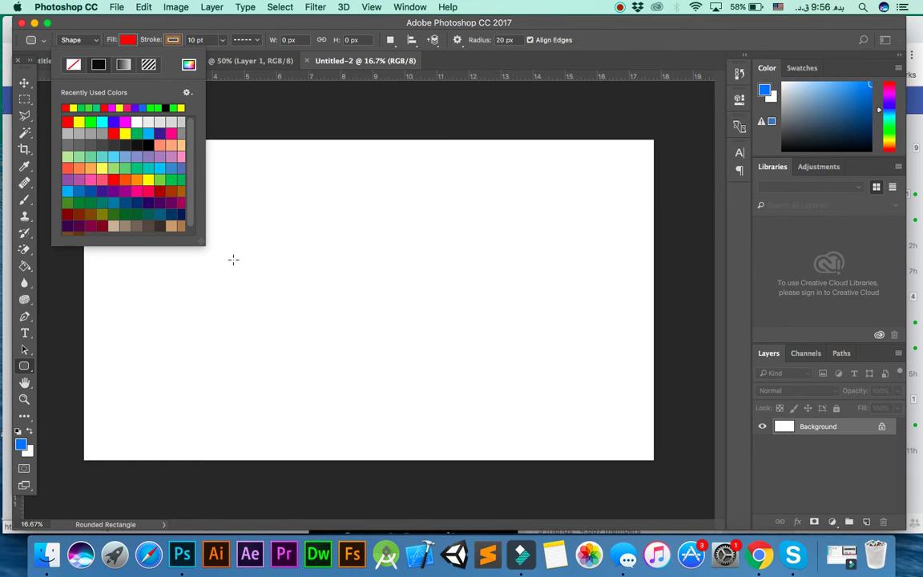
left_click_drag(211, 268, 584, 328)
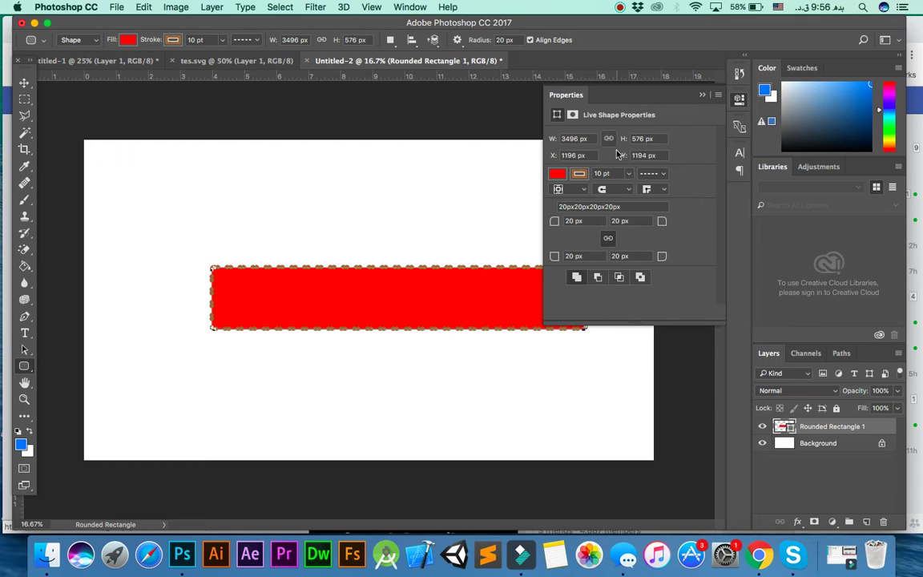
Set the rounded rectangle's stroke width to 0 pt and its stroke style to a solid line
left_click(628, 175)
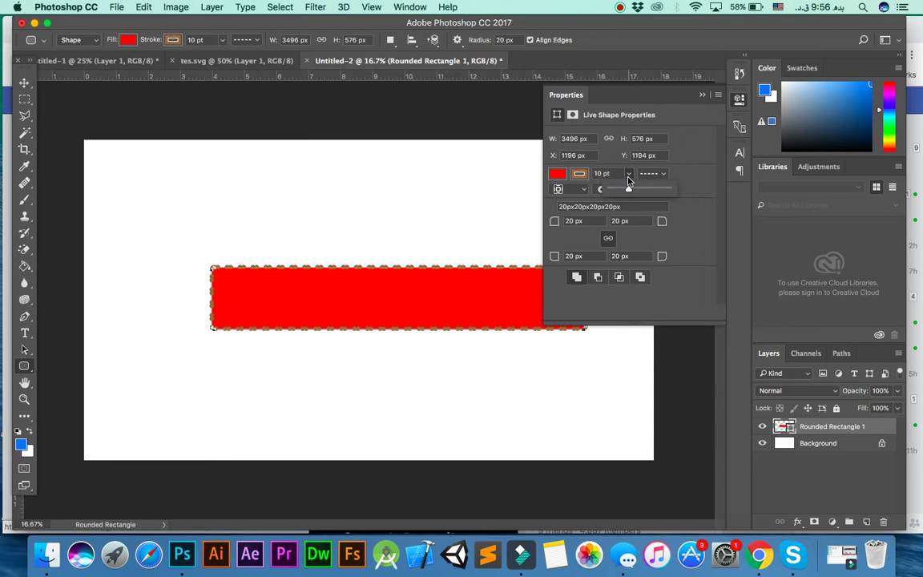
left_click_drag(629, 193, 605, 189)
left_click(649, 173)
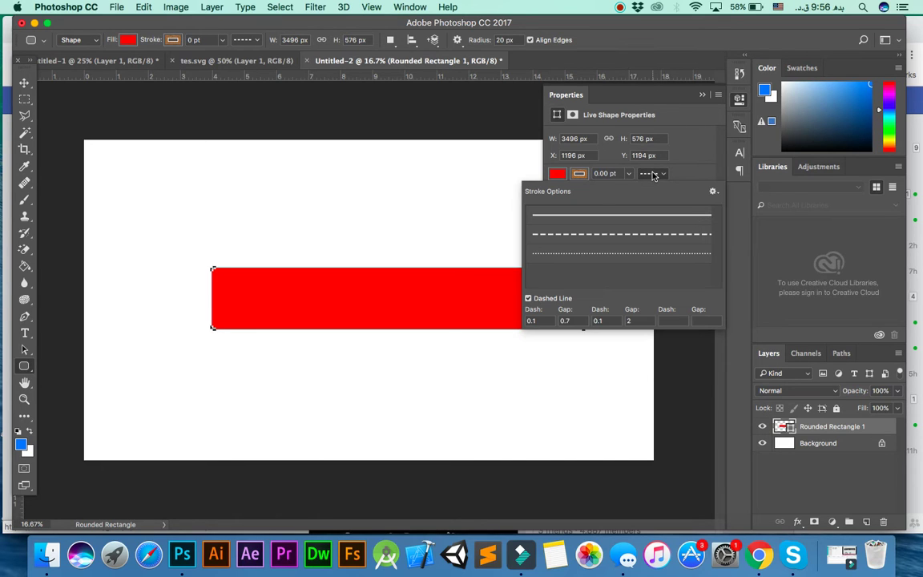
left_click(615, 218)
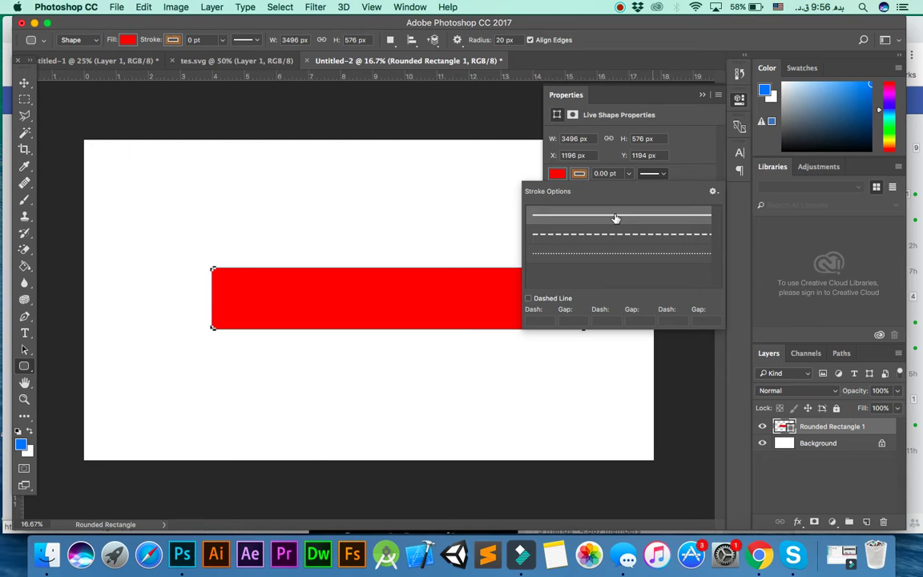
left_click(686, 173)
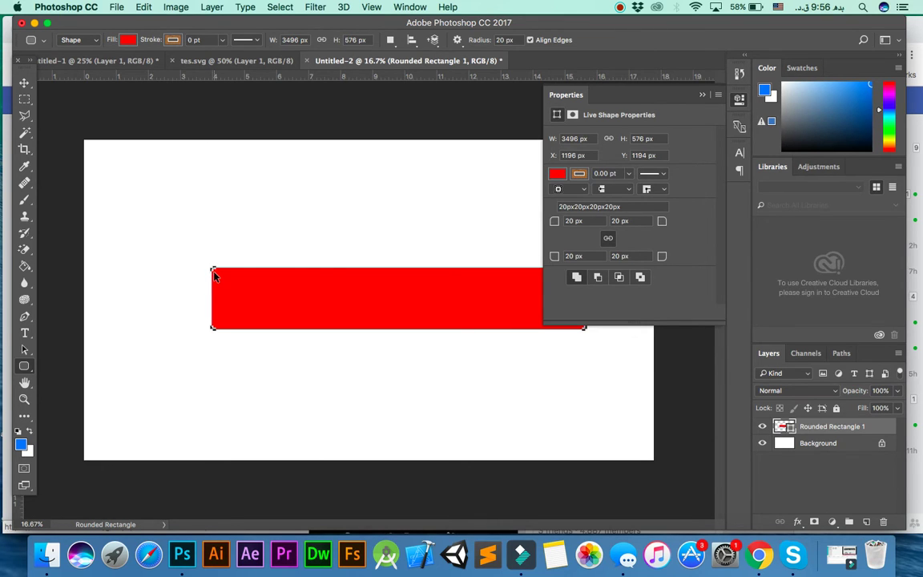
Set all four linked corner radii of the red rectangle to 154 px
key("super+plus")
key("super+plus")
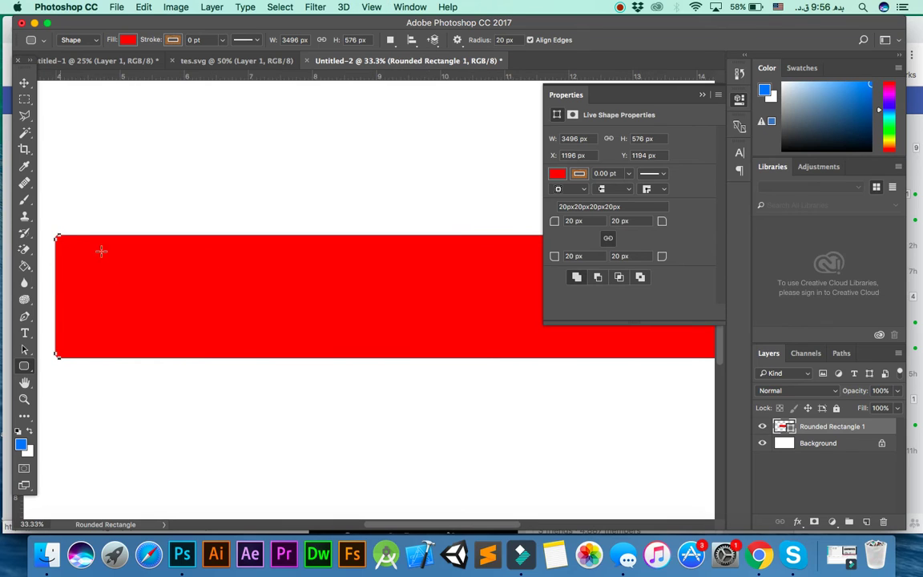
scroll(144, 270, "left", 3)
scroll(138, 225, "down", 1)
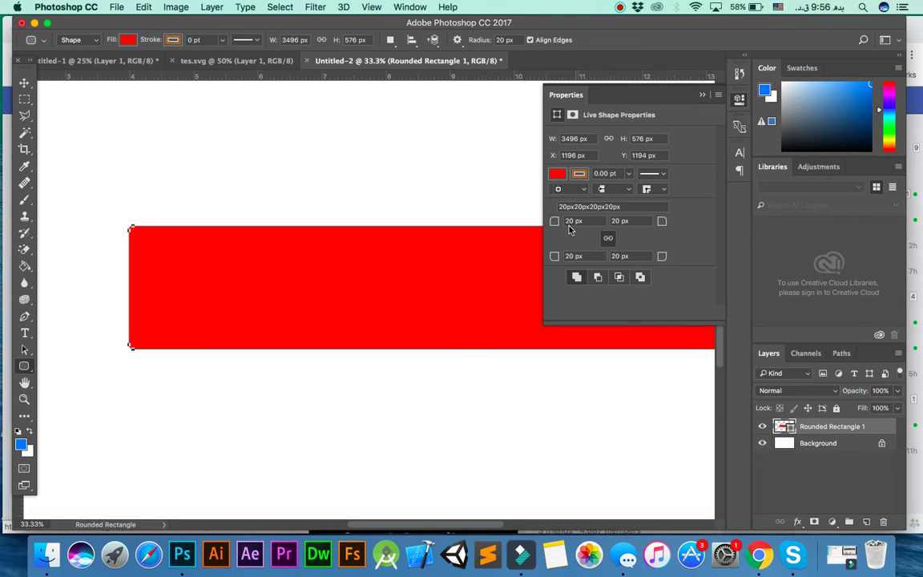
left_click_drag(555, 224, 641, 214)
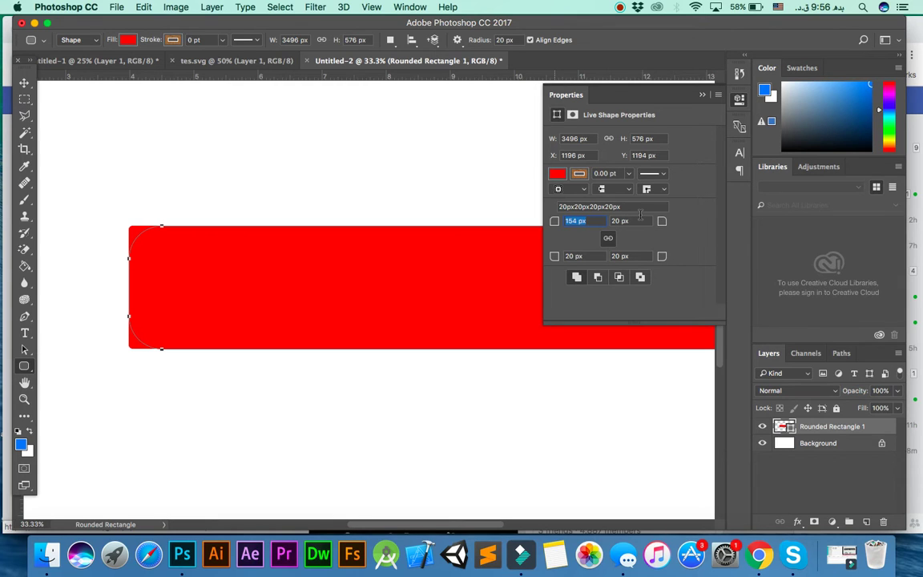
key("Return")
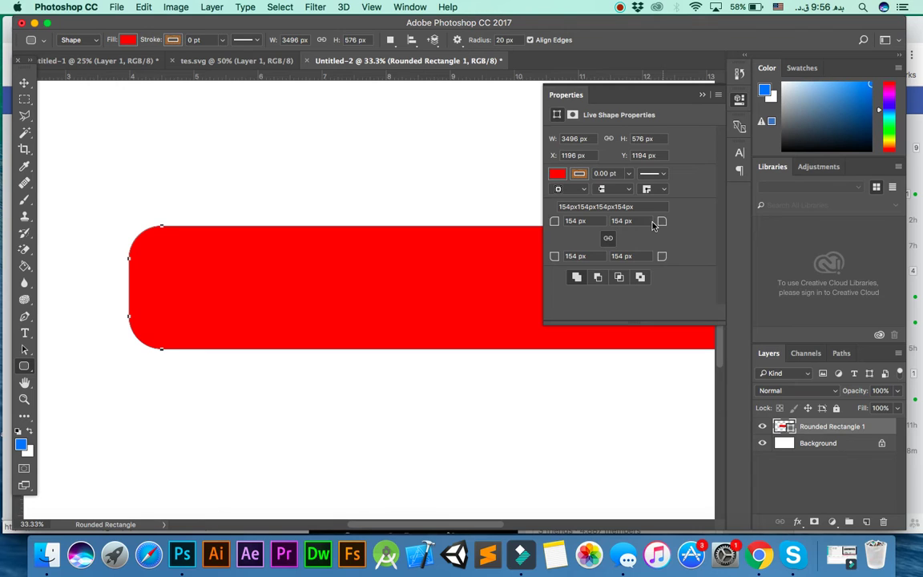
Reduce all four linked corner radii of the rectangle to 72 px
left_click_drag(595, 206, 637, 225)
key("Down")
key("Down")
key("Down")
key("Down")
key("Down")
key("Down")
key("Down")
key("Down")
type("72")
key("Return")
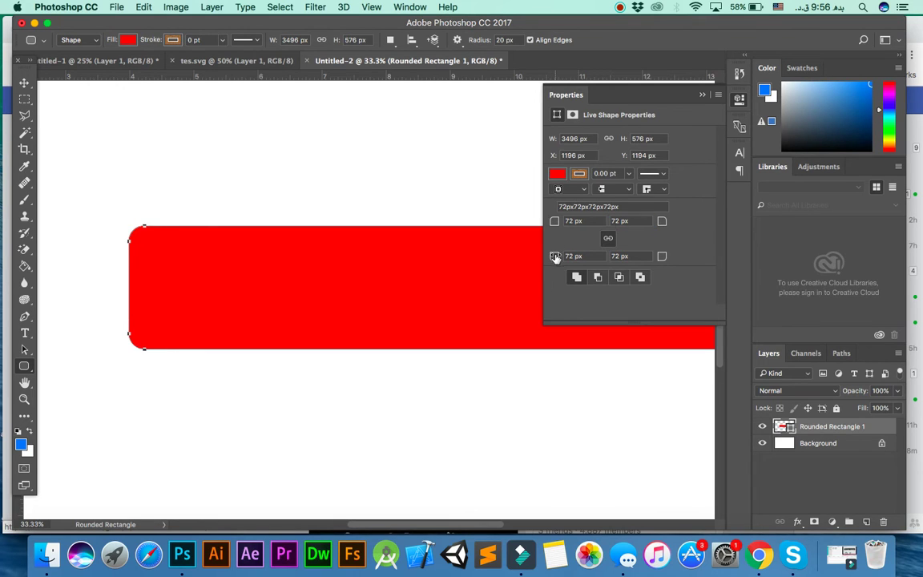
Set all four corner radii of the rectangle to 137 px and change its fill to yellow
left_click(587, 256)
type("119")
key("Return")
type("137")
key("Return")
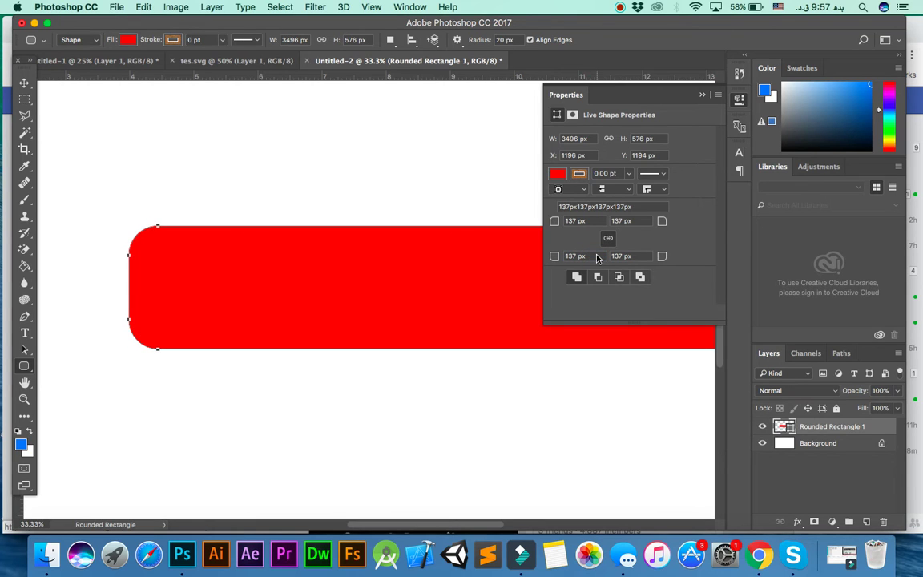
left_click(559, 177)
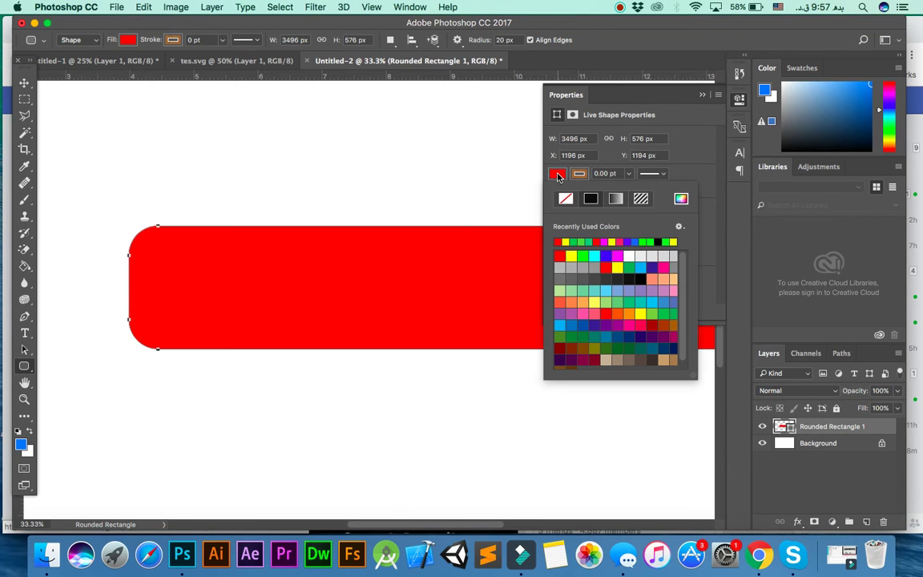
left_click(559, 241)
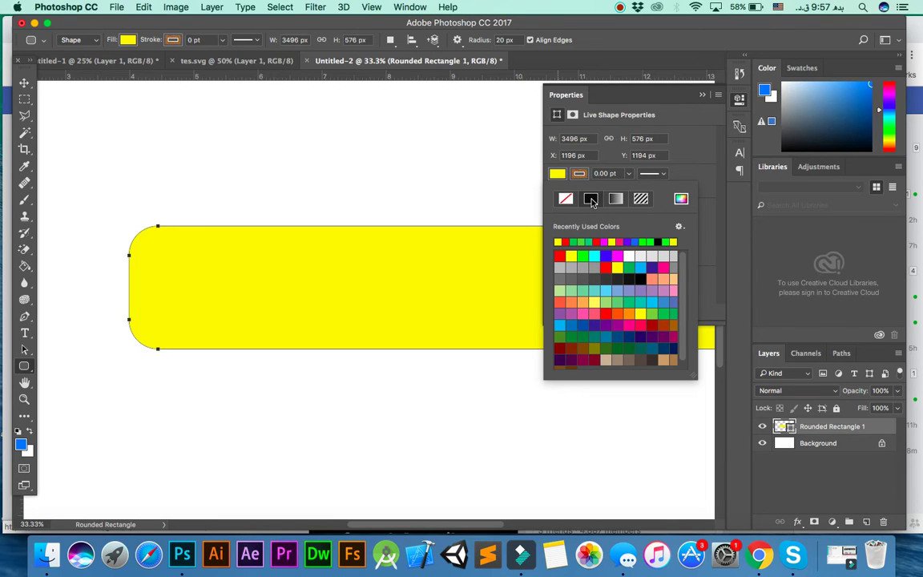
Set the yellow rectangle's stroke width to 0.47 pt and apply the purple pattern to the stroke
left_click(632, 175)
left_click(629, 174)
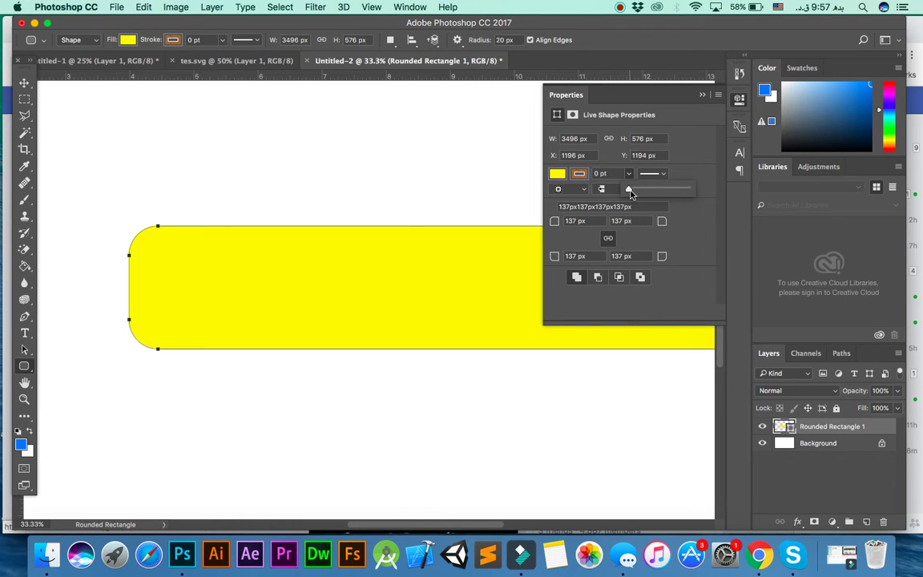
left_click_drag(631, 194, 668, 191)
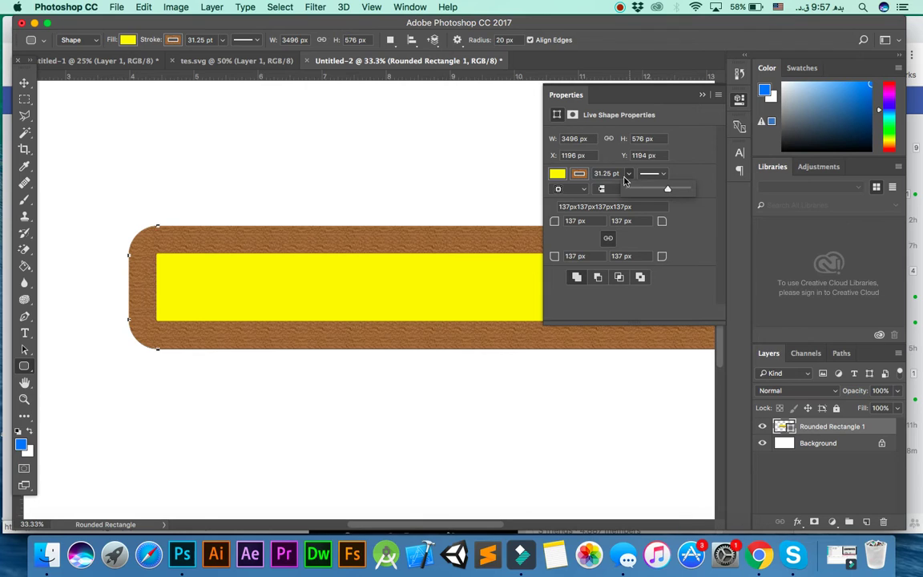
left_click_drag(668, 192, 636, 188)
left_click(586, 176)
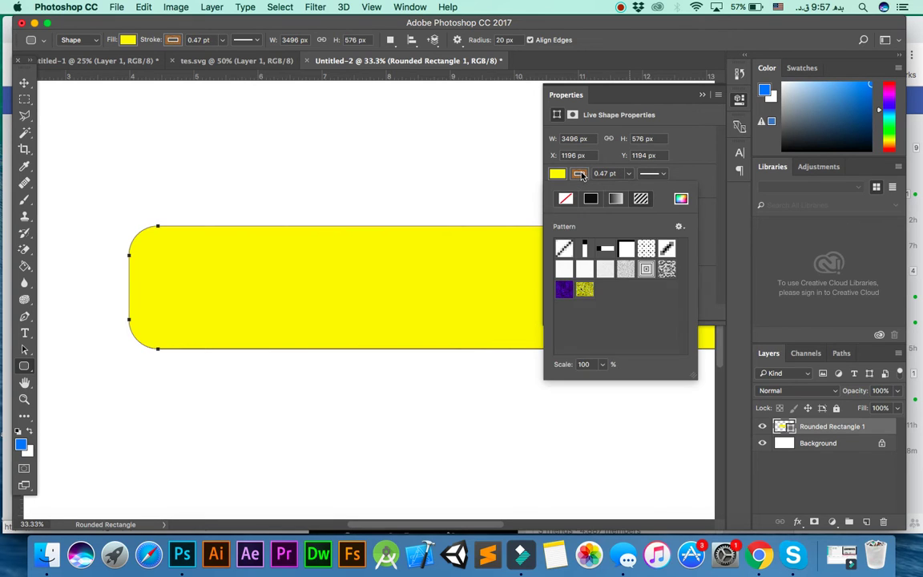
left_click(565, 290)
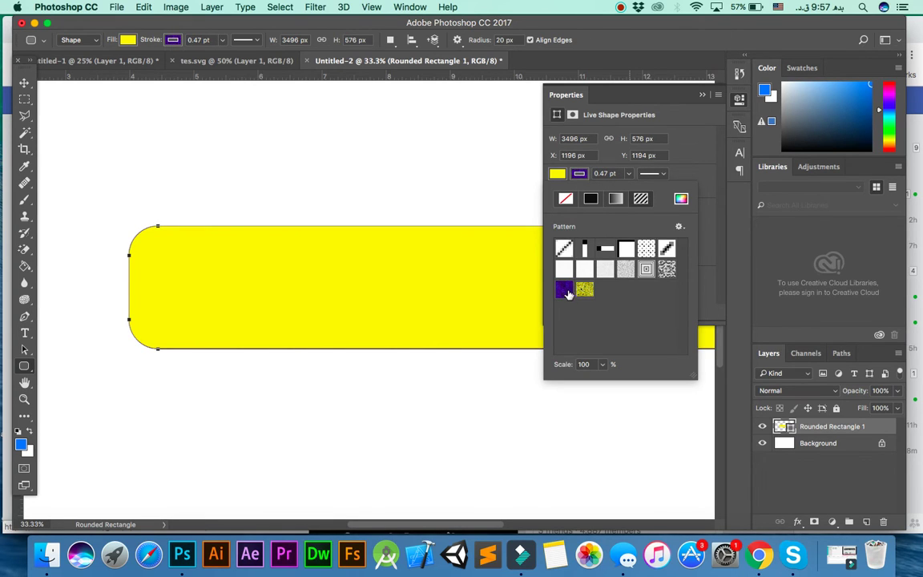
Increase the yellow rectangle's purple pattern stroke width to 3.74 pt
left_click(627, 175)
mouse_move(636, 189)
left_mouse_down()
mouse_move(642, 195)
mouse_move(632, 191)
left_mouse_up()
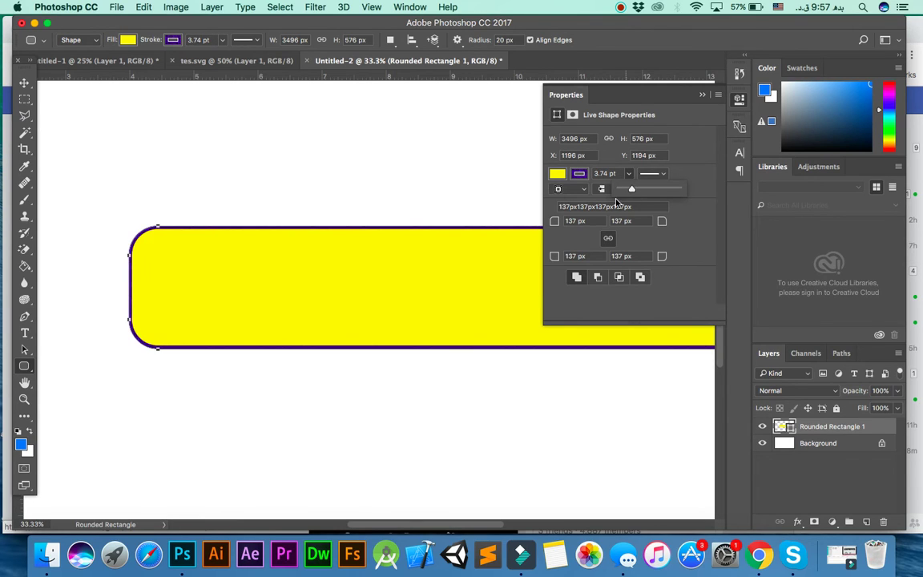
key("super+minus")
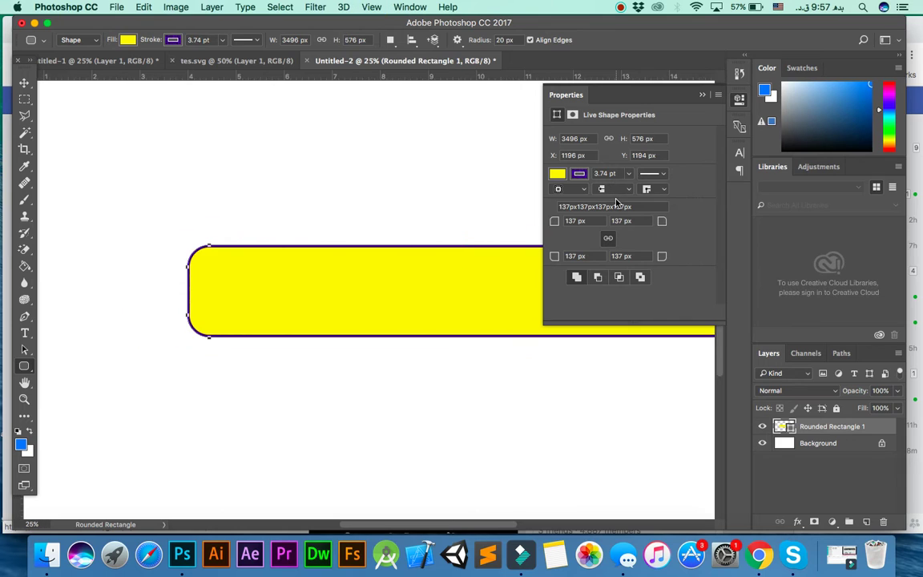
key("super+minus")
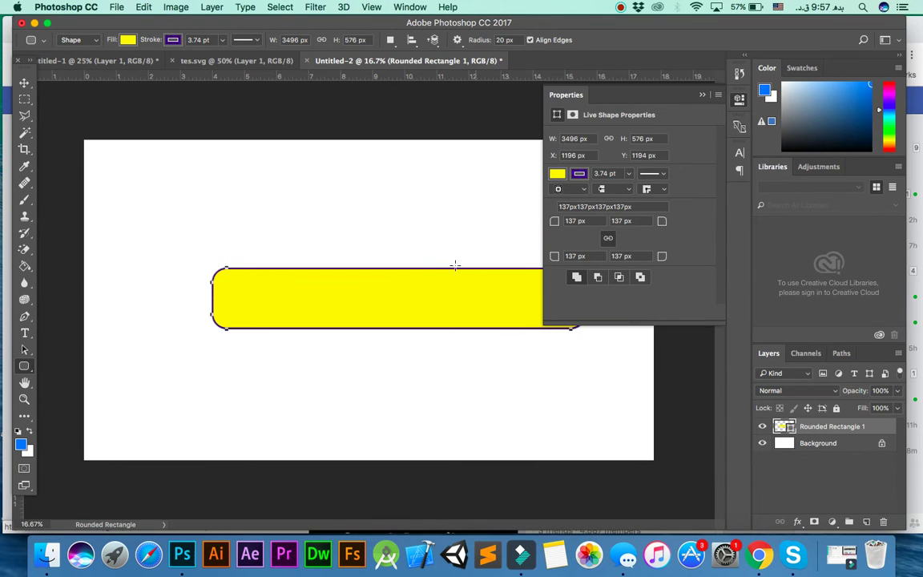
key("super+plus")
key("super+plus")
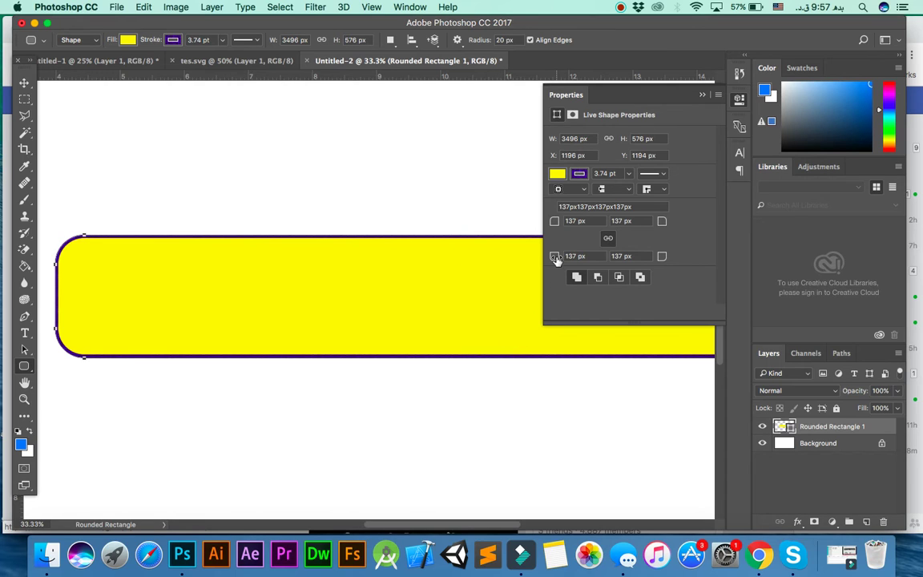
Set all four linked corner radii of the yellow rectangle to 191 px
left_click_drag(556, 258, 576, 259)
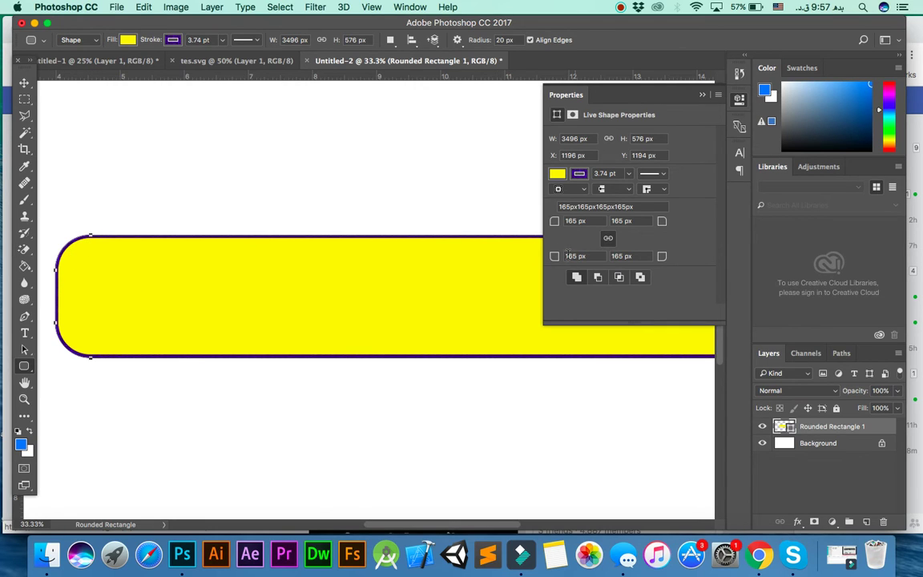
left_click_drag(565, 256, 572, 258)
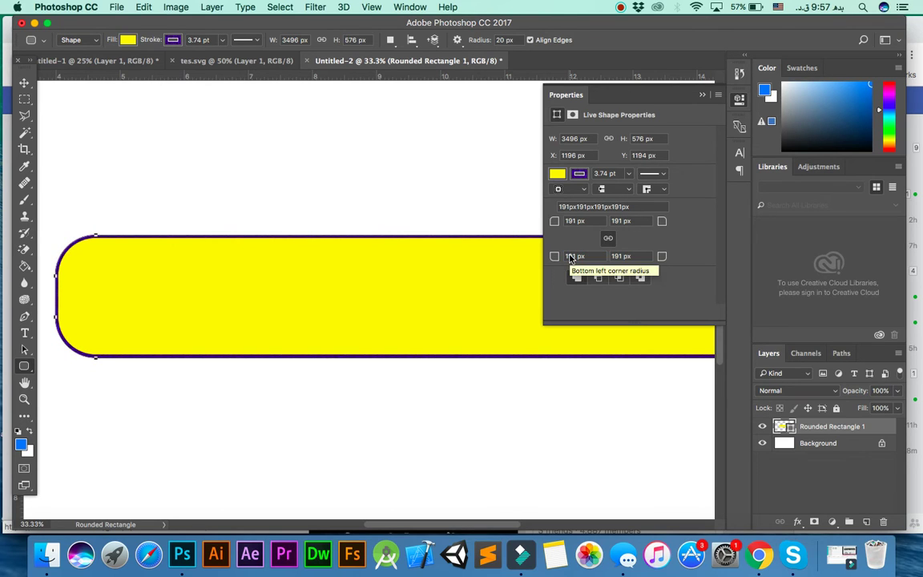
left_click(585, 190)
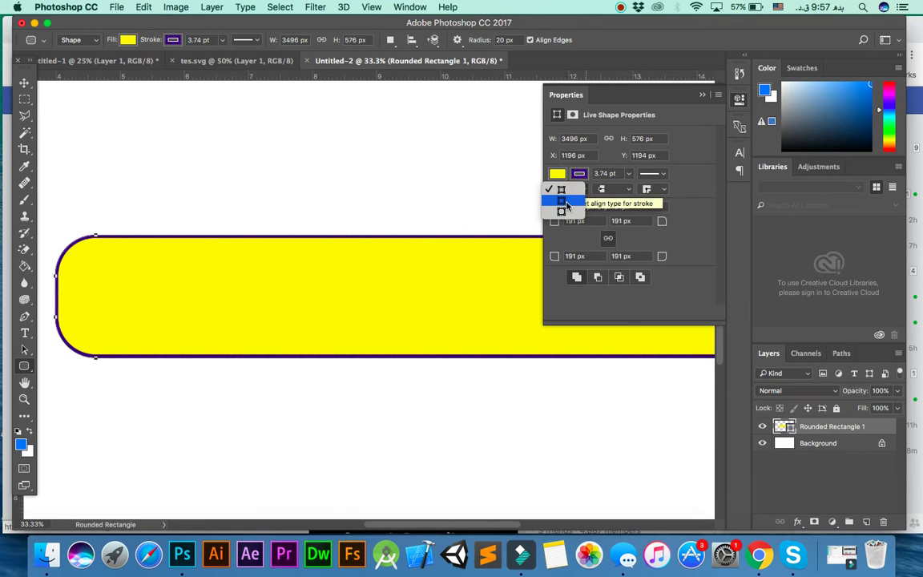
Thicken the rectangle's purple pattern stroke to 11.6 pt
left_click(629, 174)
left_click(629, 175)
left_click_drag(629, 189, 637, 190)
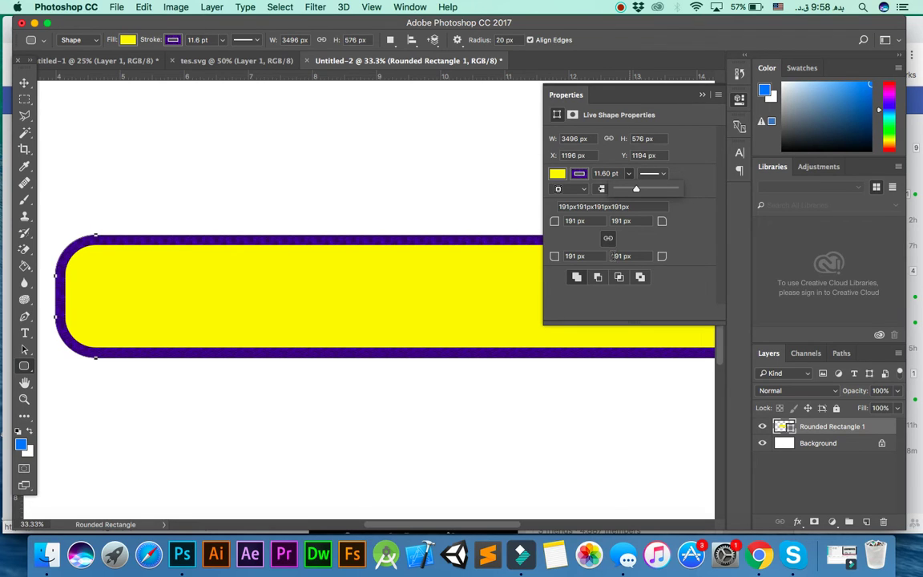
left_click(701, 95)
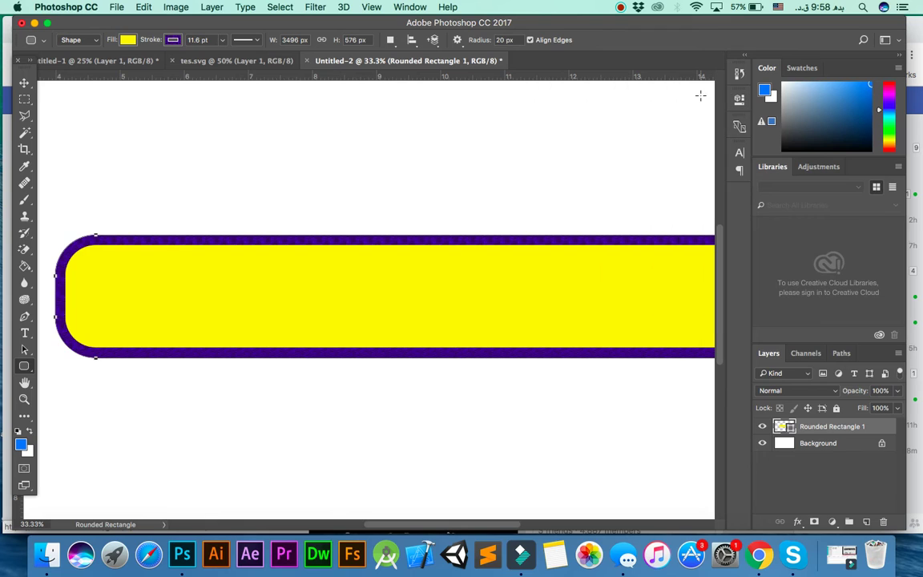
key("super+minus")
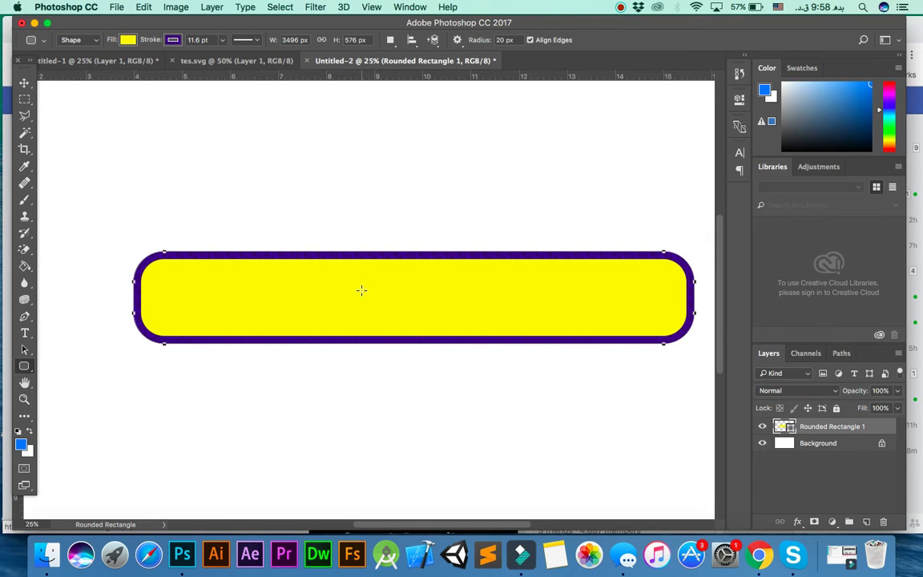
left_click(24, 82)
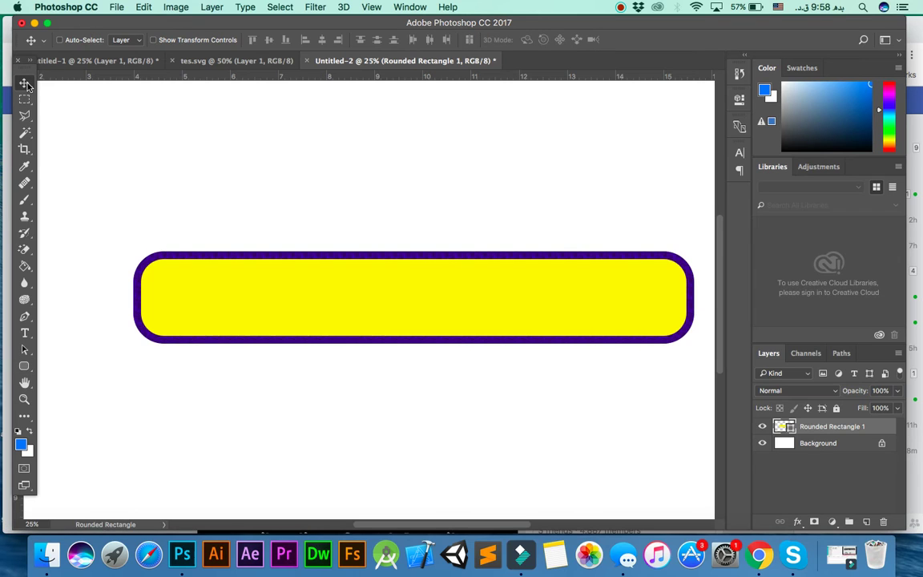
Check the reference banner in tes.svg, and draw an ellipse about 490 × 466 px near the left end of the yellow rectangle in Untitled-2
left_click(256, 60)
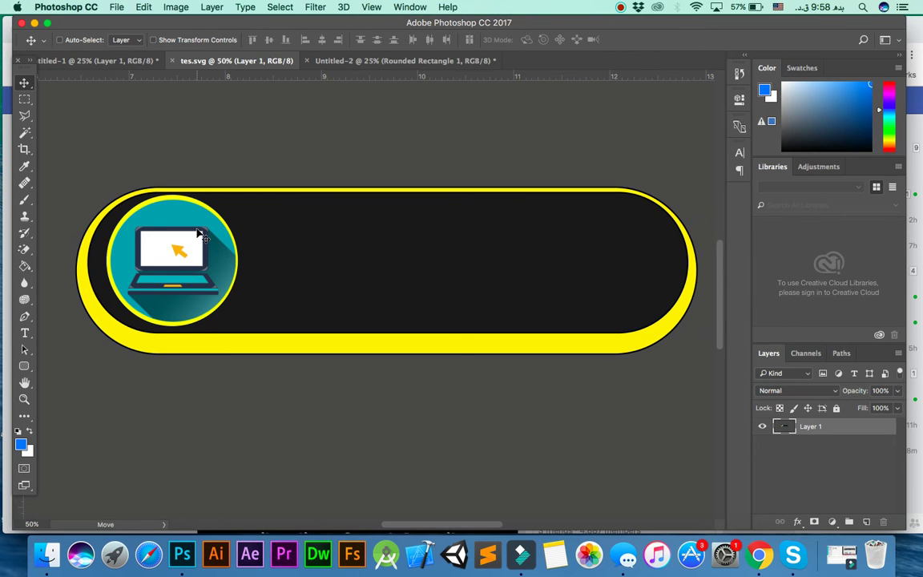
left_click(422, 60)
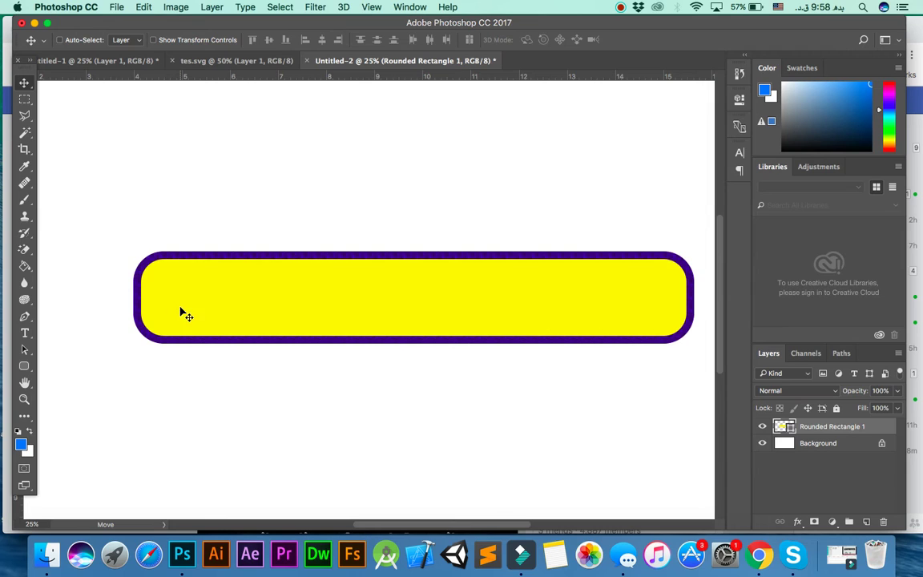
left_click(24, 365)
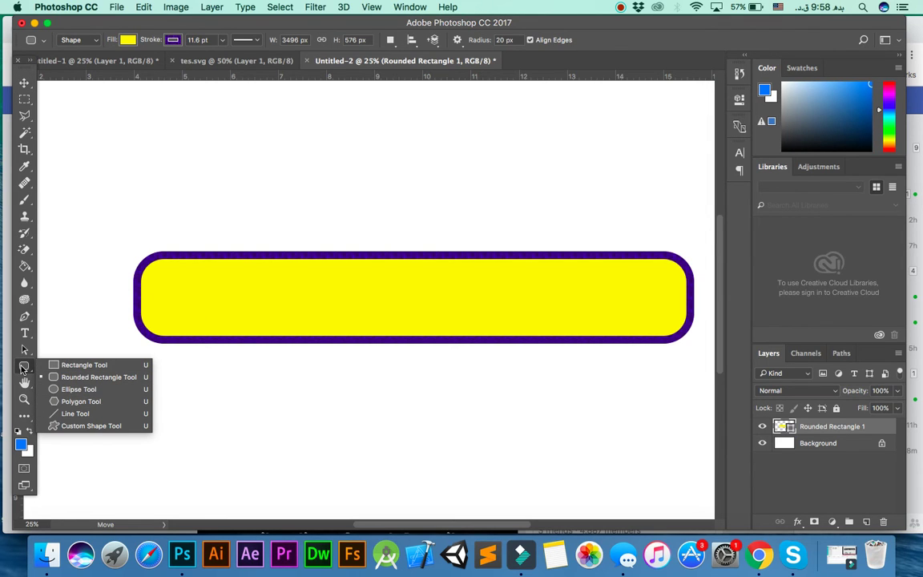
left_click(71, 389)
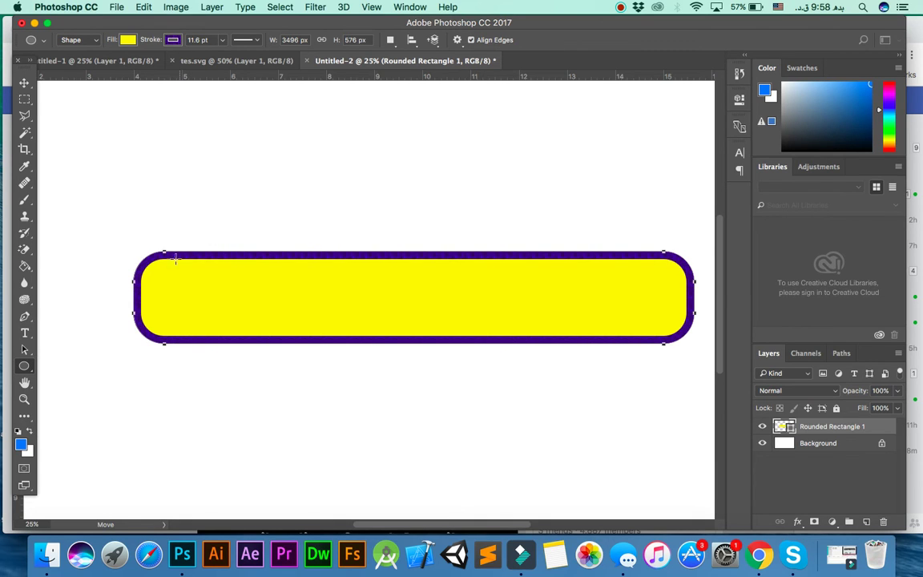
mouse_move(168, 259)
left_mouse_down()
mouse_move(224, 282)
mouse_move(229, 317)
mouse_move(246, 335)
left_mouse_up()
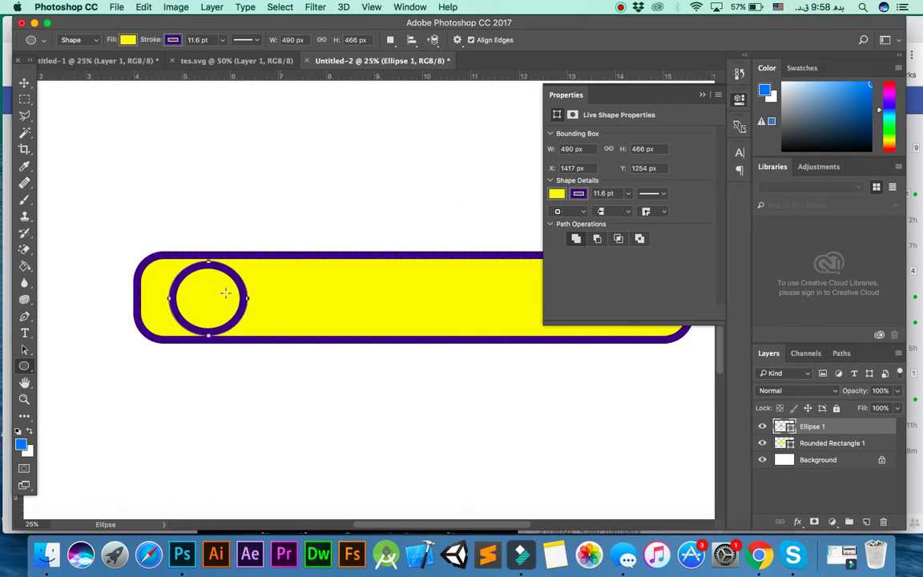
Set the ellipse's stroke width to 0 pt and fill the shape with cyan
left_click(628, 193)
left_click_drag(628, 208, 605, 210)
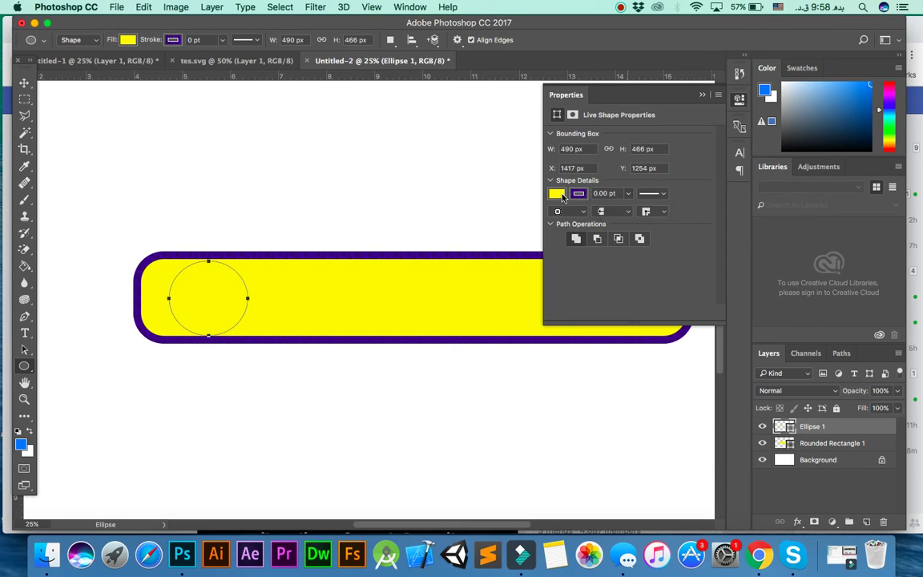
left_click(578, 193)
left_click(578, 260)
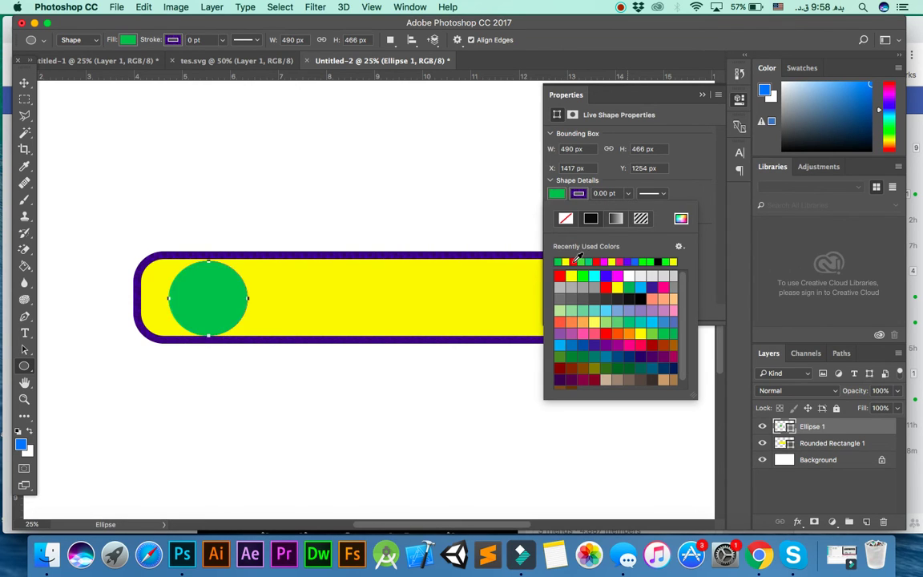
left_click(592, 276)
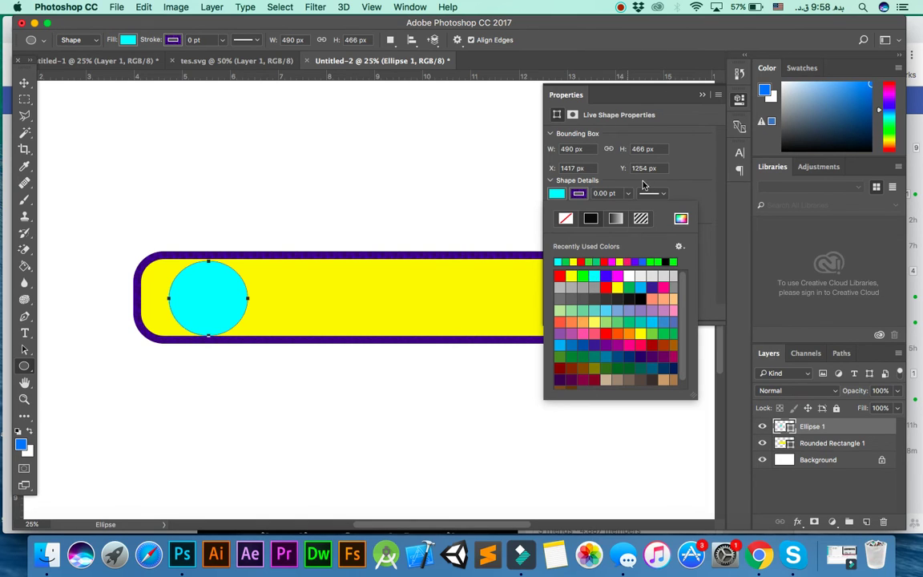
left_click(702, 95)
left_click(703, 95)
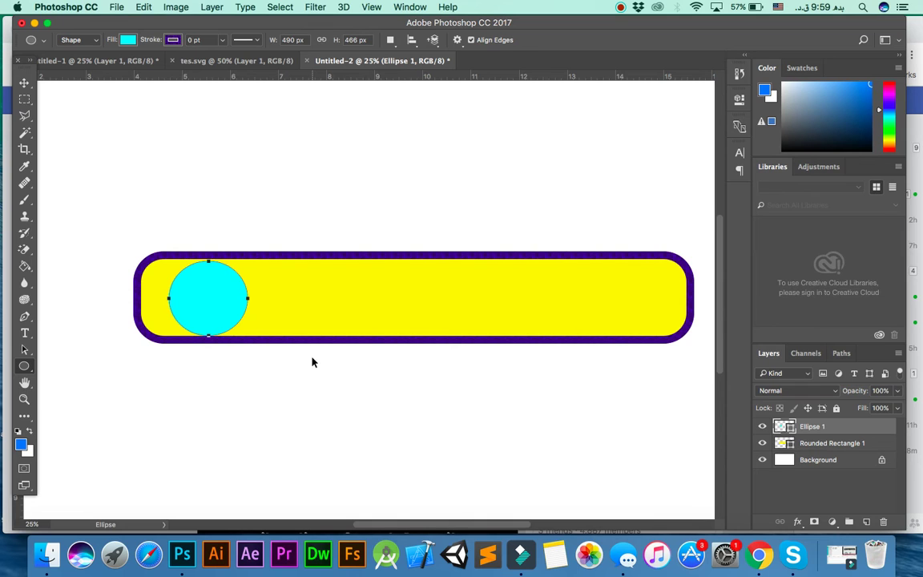
Scale the cyan ellipse to about 104% width and 107% height to fit the banner's height, and apply the transformation
key("super+t")
left_click_drag(245, 262, 246, 257)
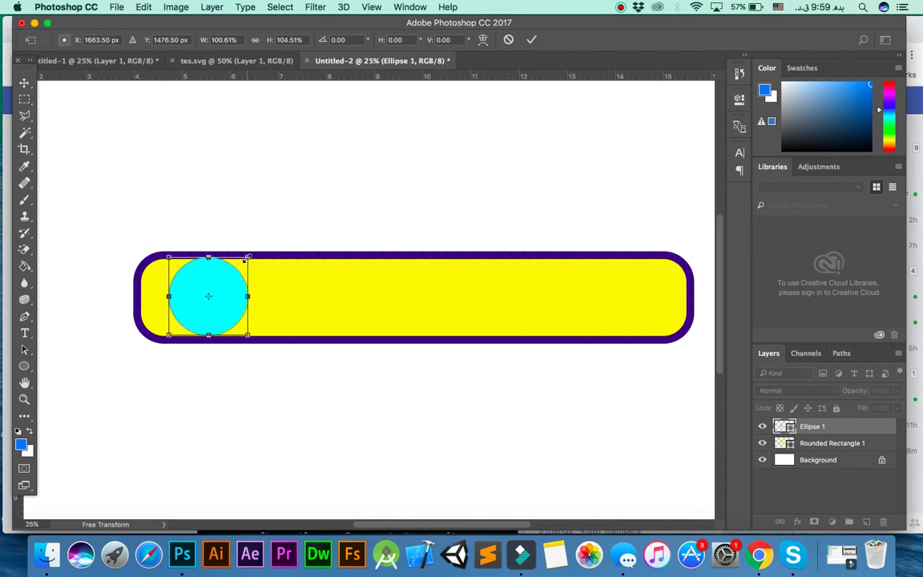
left_click_drag(166, 295, 163, 296)
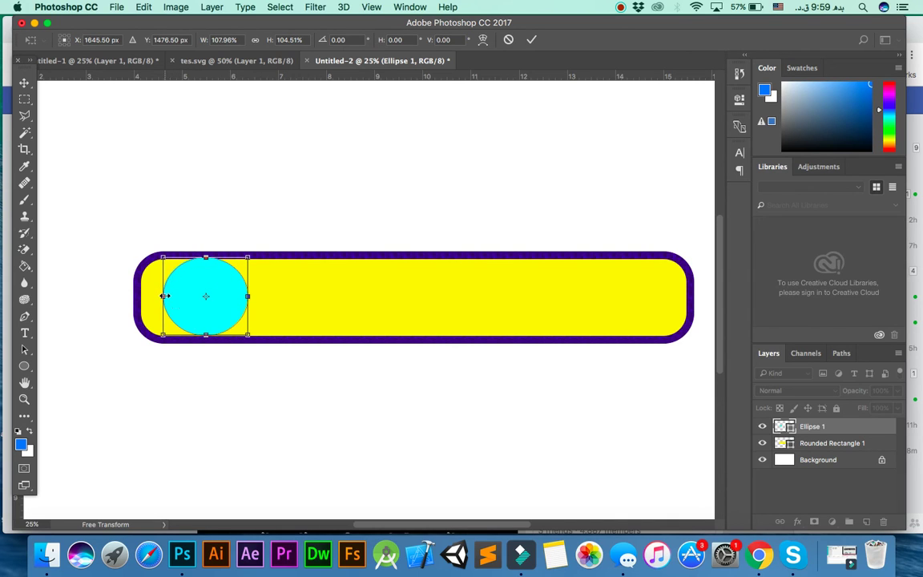
left_click_drag(205, 331, 203, 334)
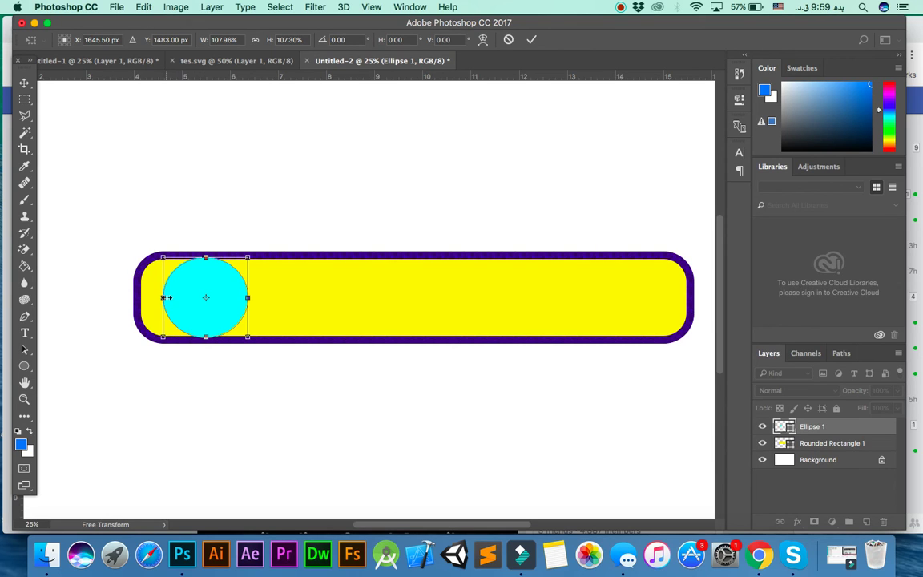
left_click_drag(166, 297, 166, 297)
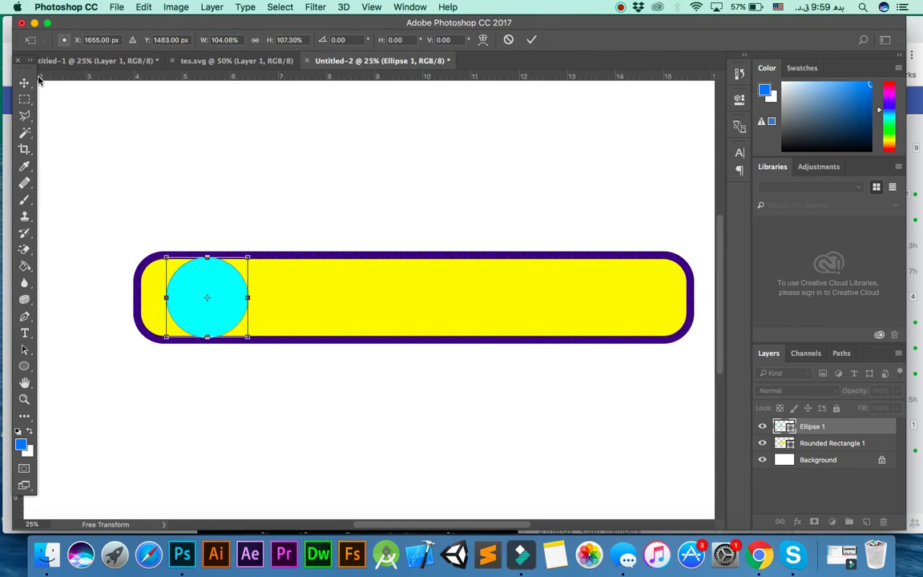
left_click(24, 82)
left_click(514, 183)
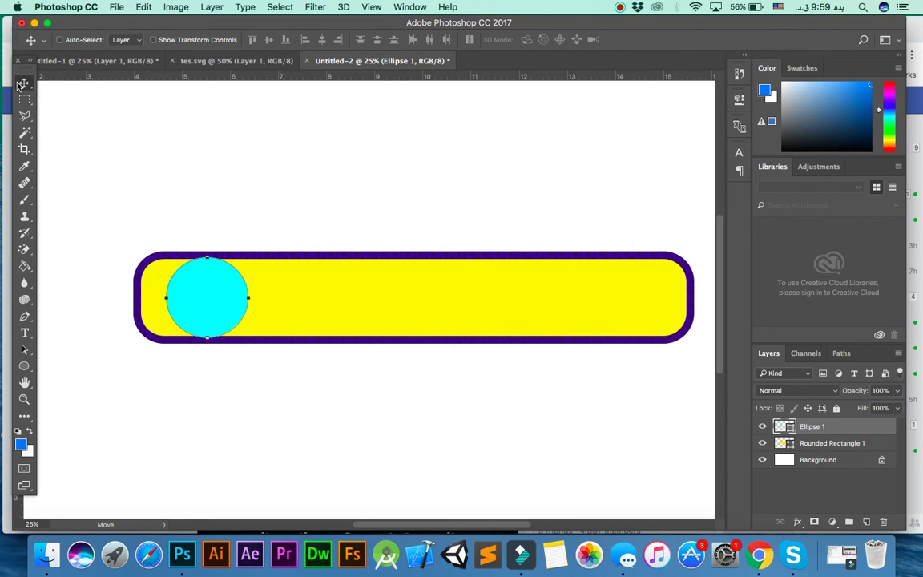
Switch to Chrome and open Google in a new tab
left_click(759, 555)
left_click(370, 32)
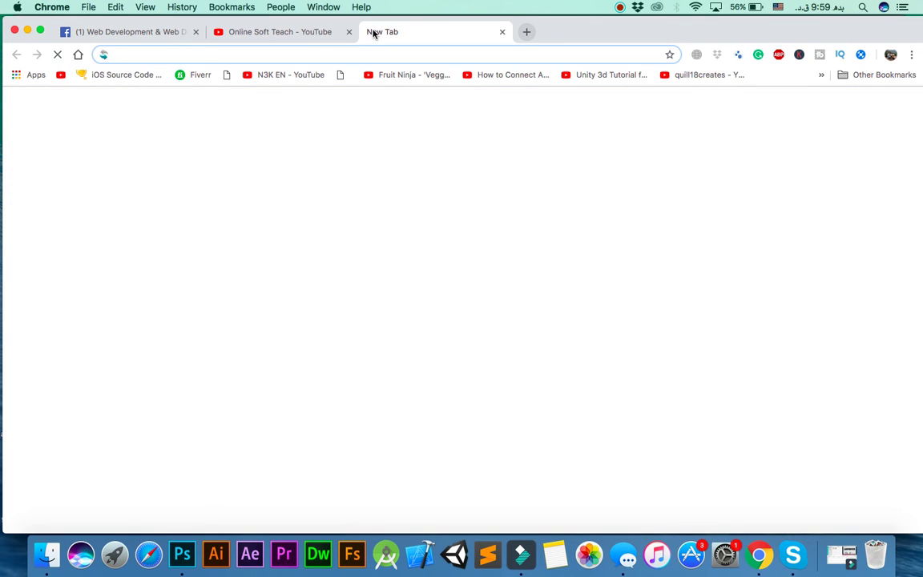
type("g")
key("Return")
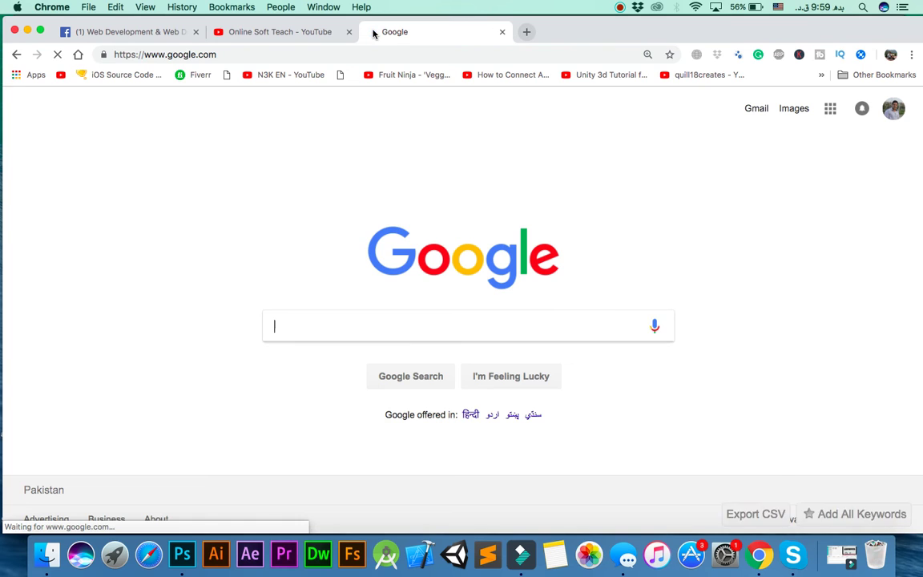
Search Google for "icone circule"
type("ico")
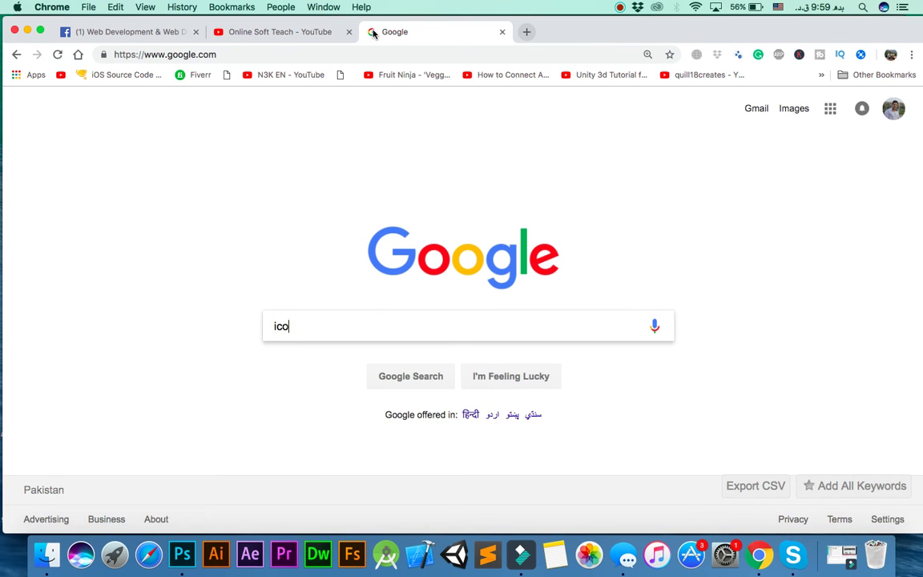
type("ne cla")
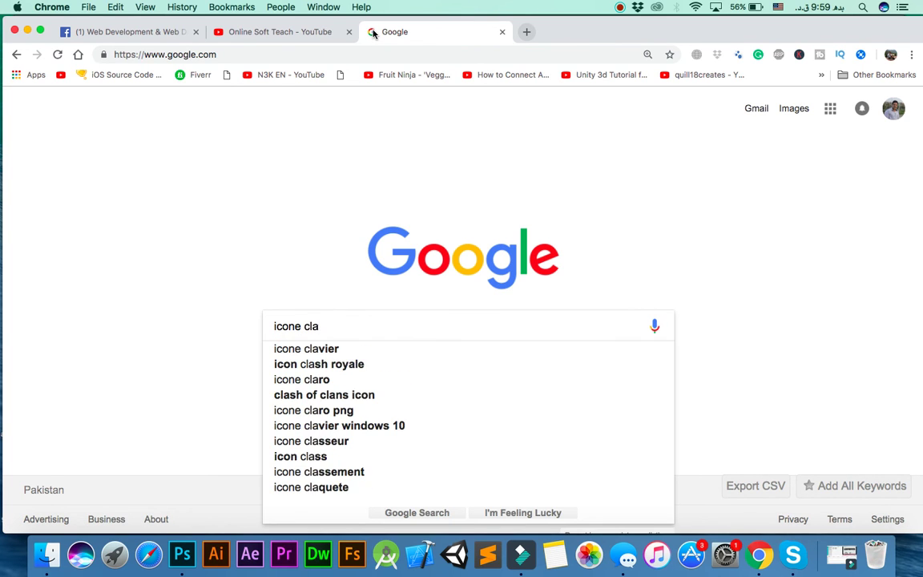
key("BackSpace")
key("BackSpace")
key("BackSpace")
type("circule")
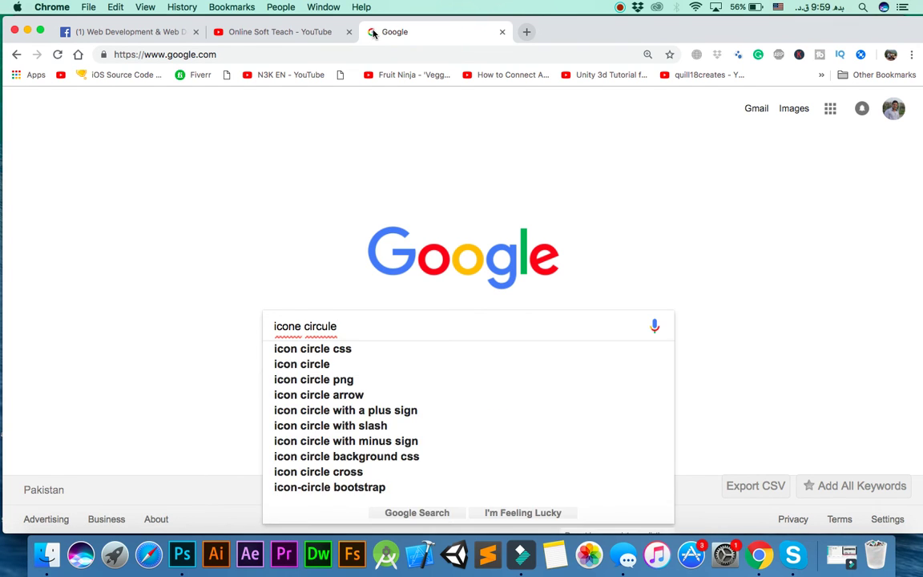
key("Return")
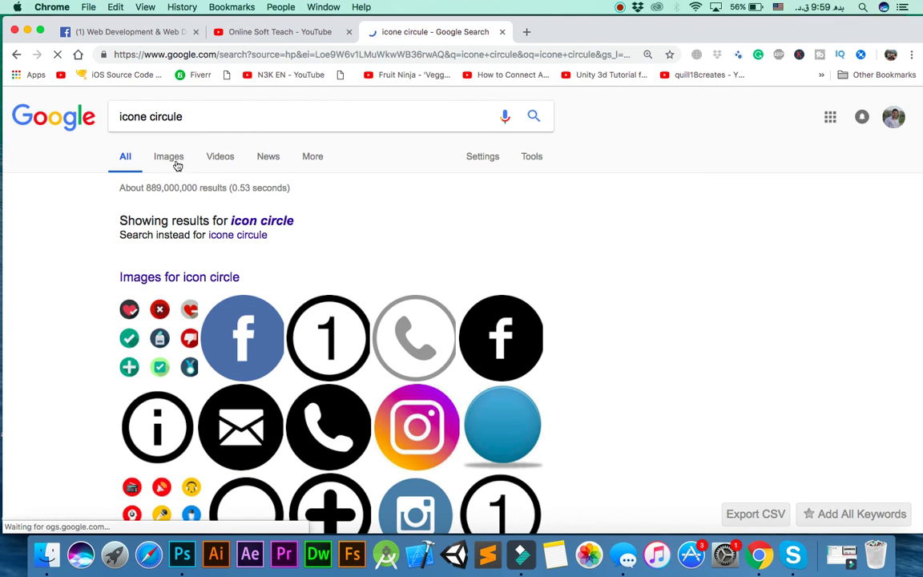
Show the image results for "icon circle" and copy the enlarged "Circle, user icon" picture from Iconfinder
left_click(174, 160)
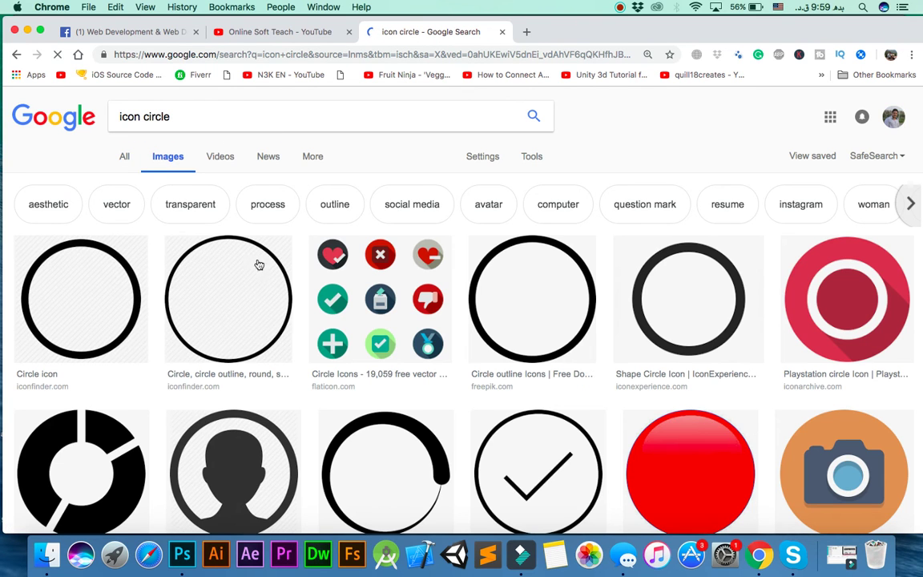
scroll(366, 378, "down", 3)
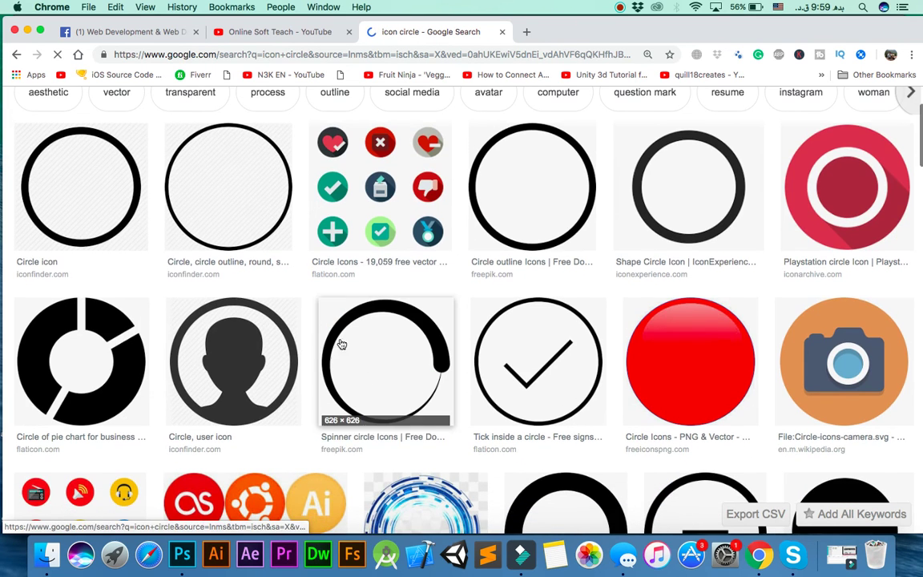
left_click(273, 358)
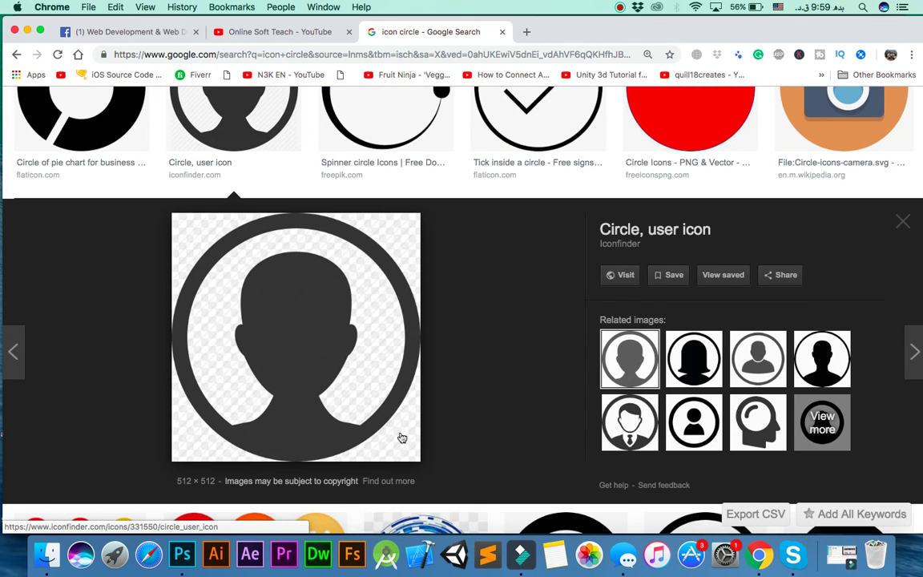
right_click(286, 338)
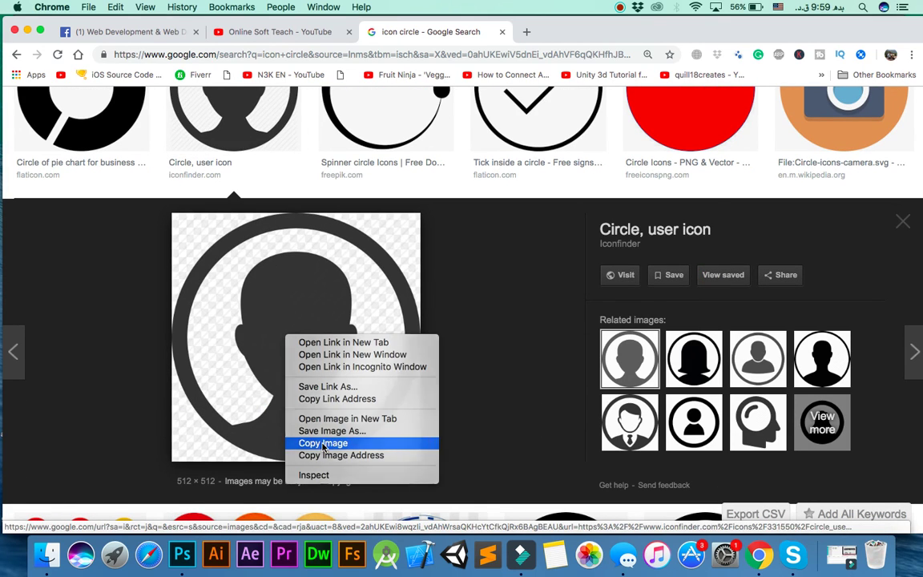
left_click(323, 442)
Switch to Photoshop, paste the user icon, move it over the cyan circle with Free Transform, and apply the transformation
left_click(183, 553)
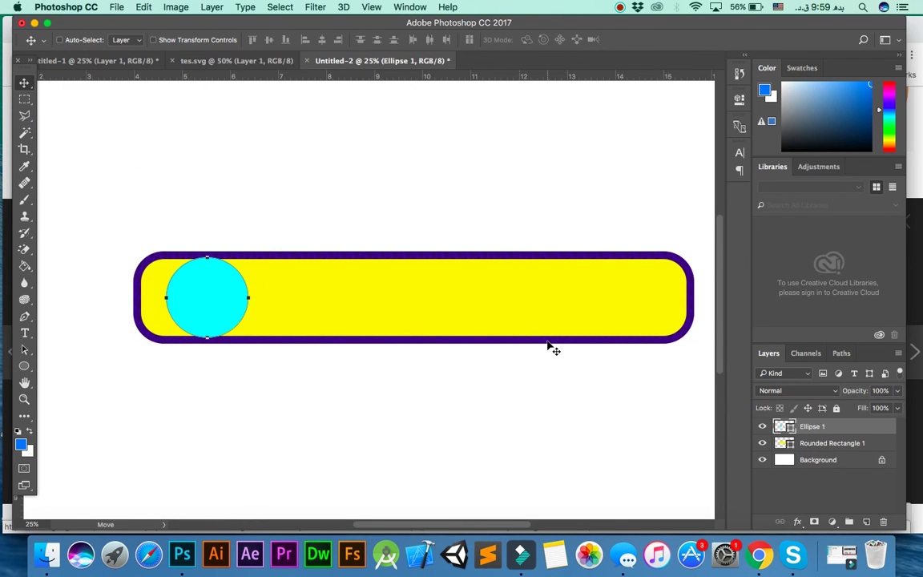
key("super+v")
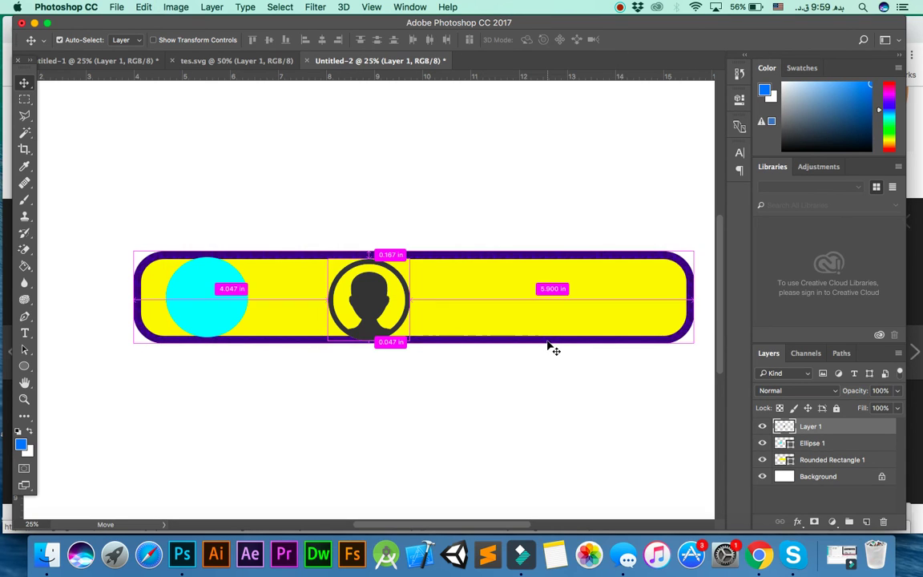
key("super+t")
left_click_drag(340, 272, 191, 282)
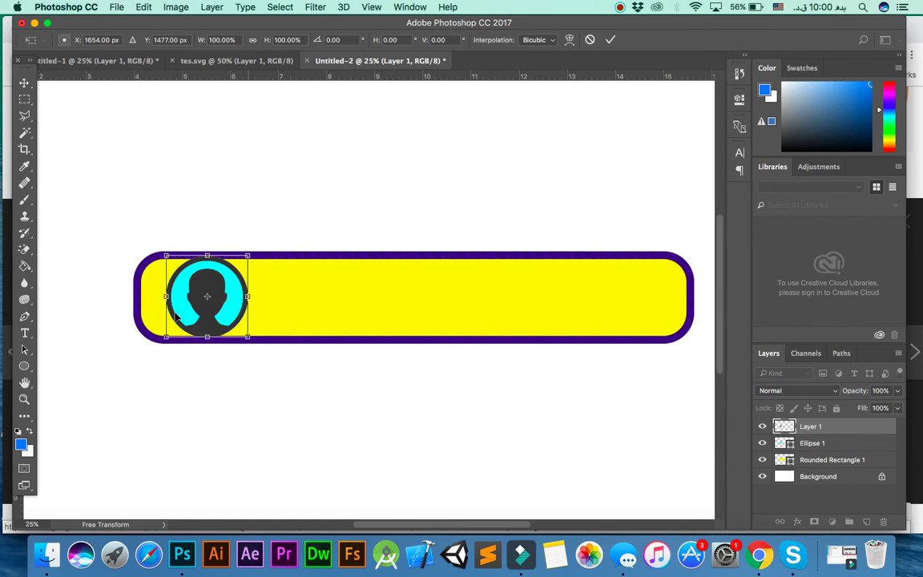
left_click(24, 83)
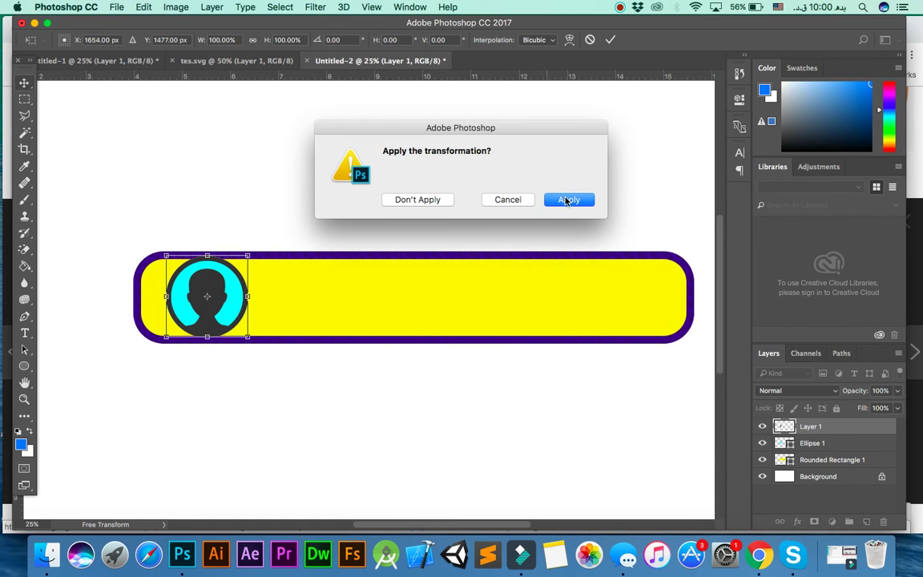
left_click(571, 198)
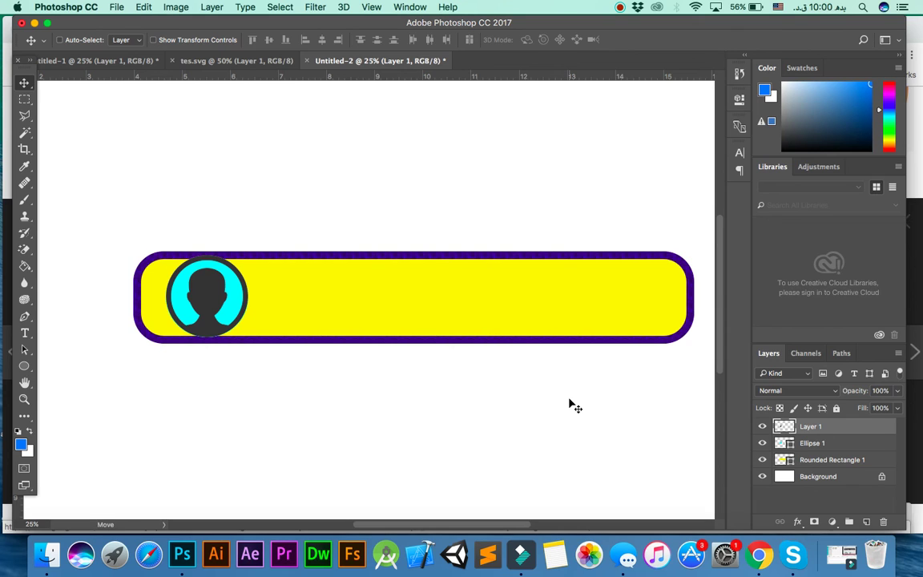
Nudge the user icon down about 12 px to line it up with the cyan circle
key("Down")
key("Down")
key("Down")
key("Down")
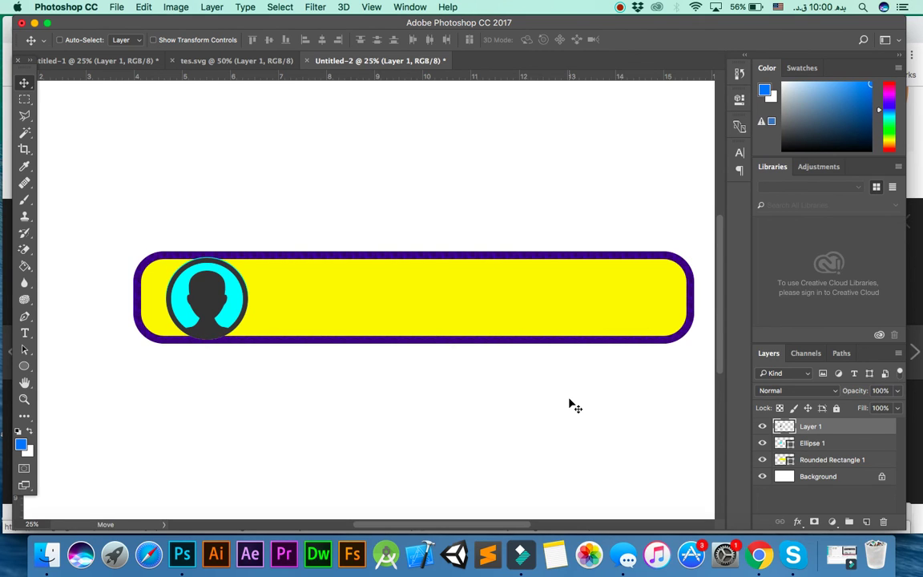
key("Up")
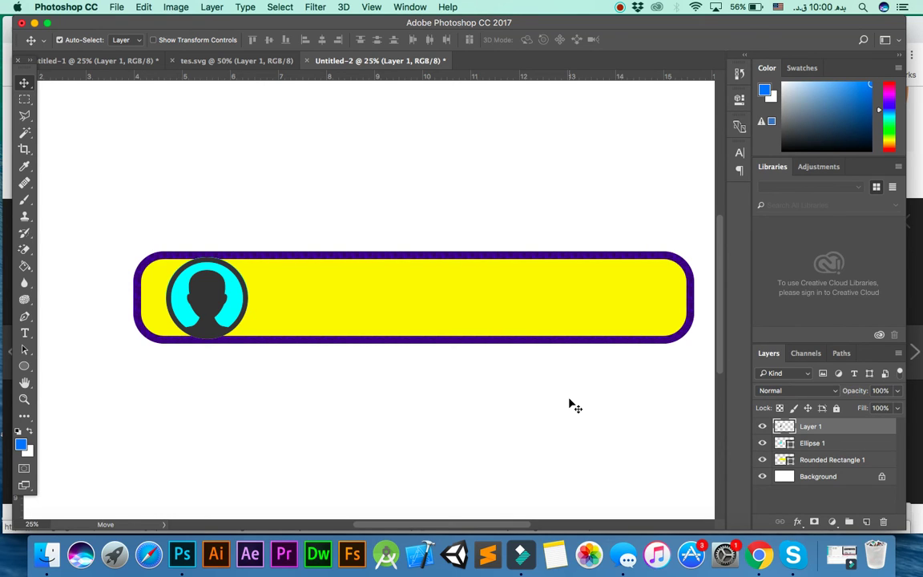
Start a Free Transform on the user icon layer
key("ctrl+t")
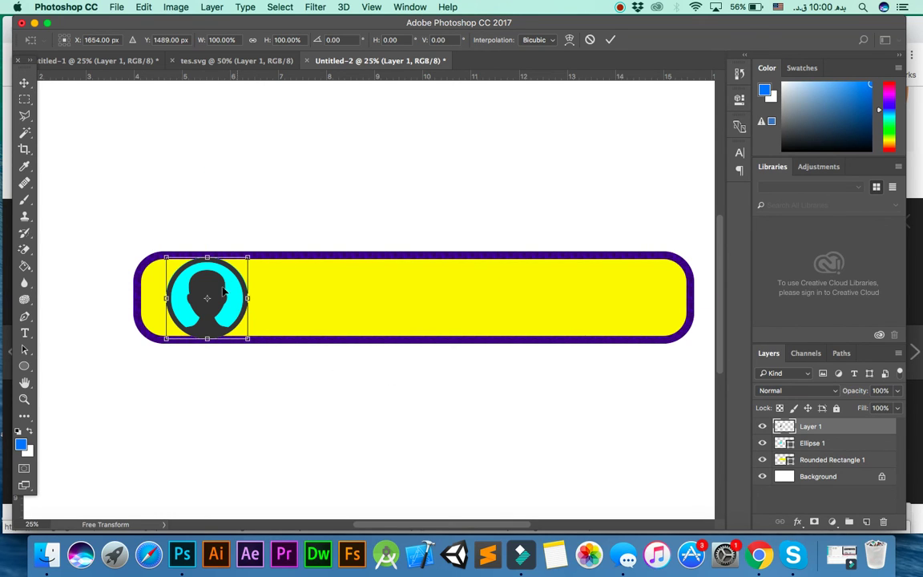